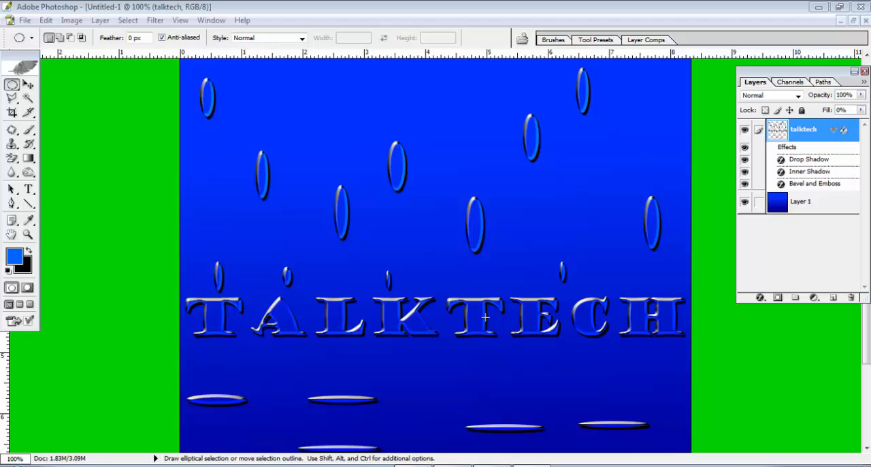
Close the open TALKTECH document without saving its changes.
{"action": "left_click", "coordinate": [24, 20]}
{"action": "left_click", "coordinate": [48, 129]}
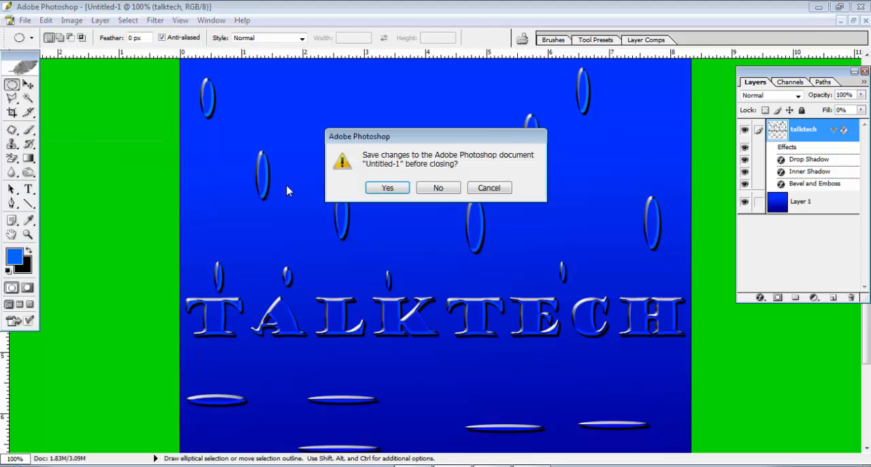
{"action": "left_click", "coordinate": [427, 193]}
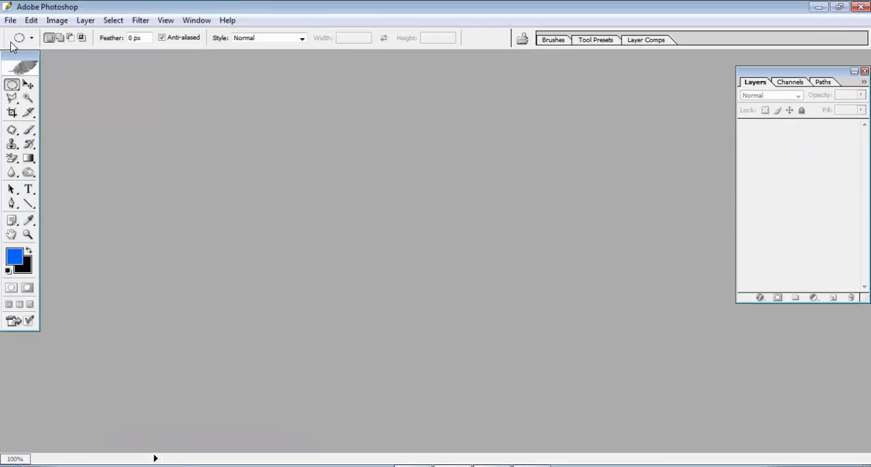
Create a new 800 by 800 pixel RGB document at 300 pixels/inch with transparent background contents.
{"action": "left_click", "coordinate": [11, 20]}
{"action": "left_click", "coordinate": [27, 34]}
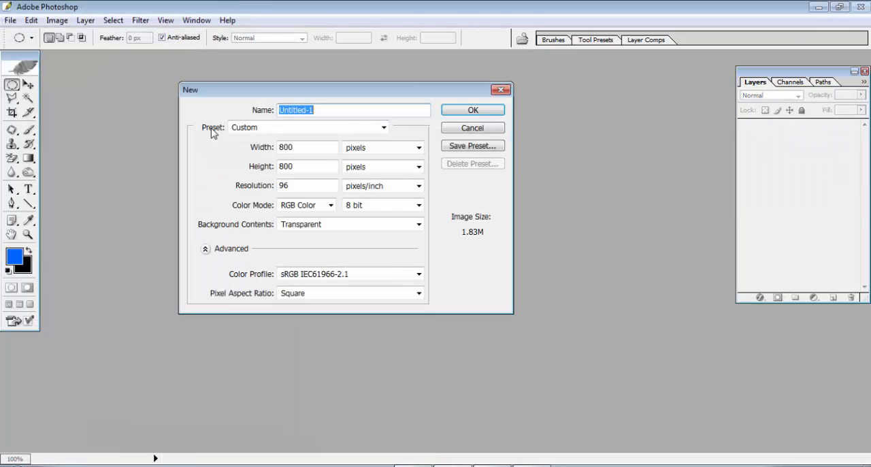
{"action": "left_click_drag", "start_coordinate": [297, 89], "coordinate": [389, 93]}
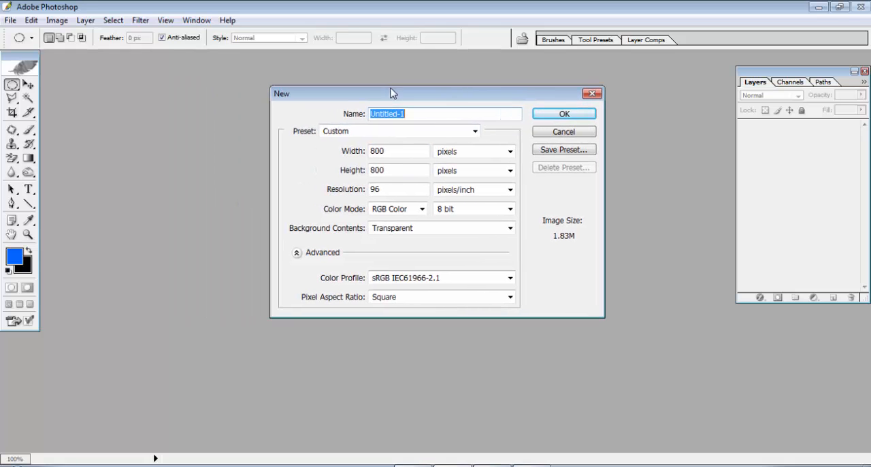
{"action": "left_click", "coordinate": [382, 153]}
{"action": "left_click_drag", "start_coordinate": [382, 153], "coordinate": [347, 153]}
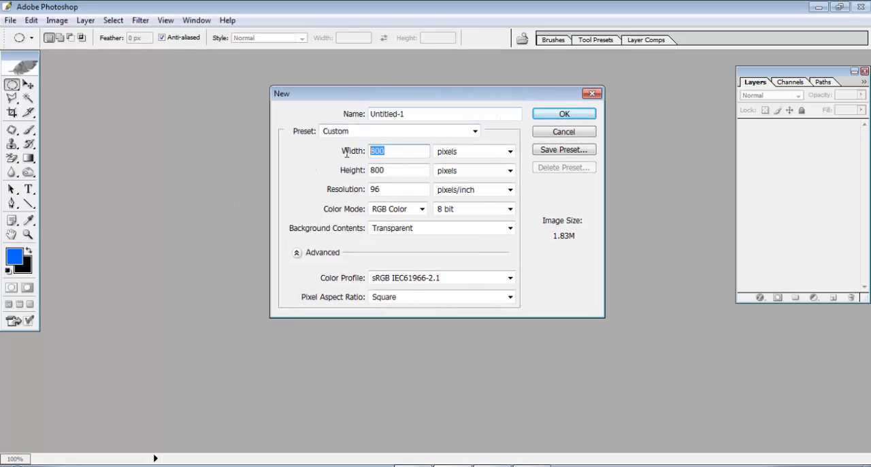
{"action": "double_click", "coordinate": [410, 152]}
{"action": "double_click", "coordinate": [406, 170]}
{"action": "left_click_drag", "start_coordinate": [401, 189], "coordinate": [309, 197]}
{"action": "type", "text": "300"}
{"action": "left_click", "coordinate": [417, 101]}
{"action": "left_click", "coordinate": [411, 233]}
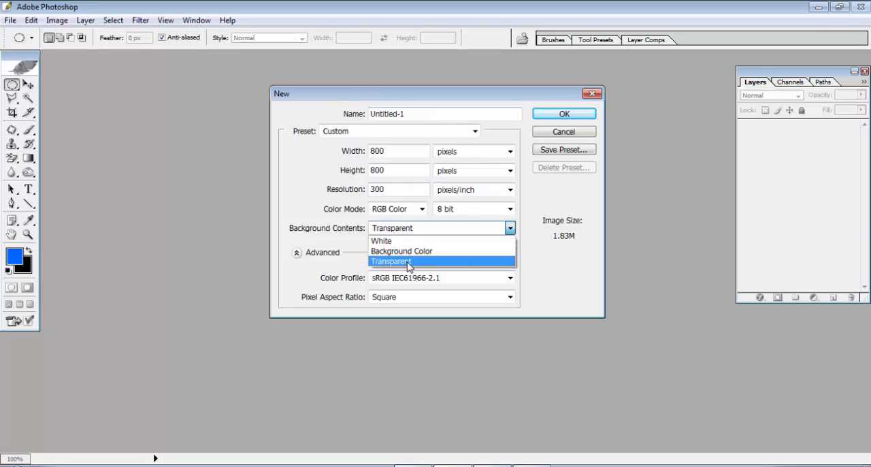
{"action": "left_click", "coordinate": [408, 261]}
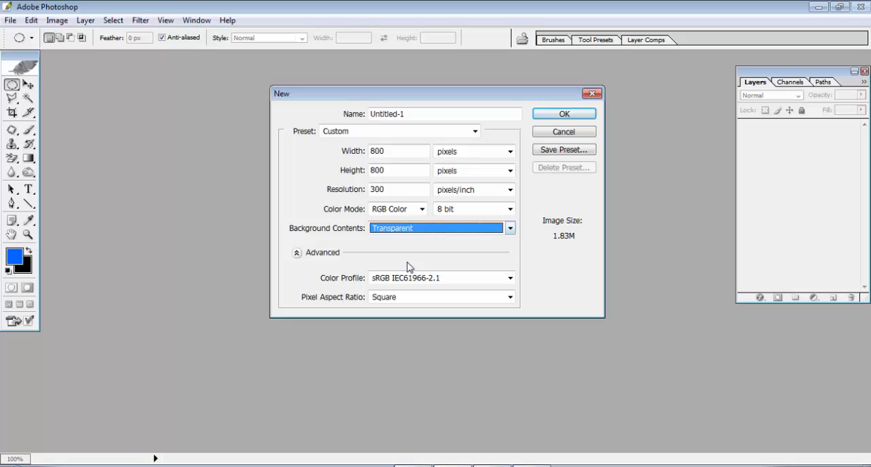
{"action": "left_click", "coordinate": [553, 115]}
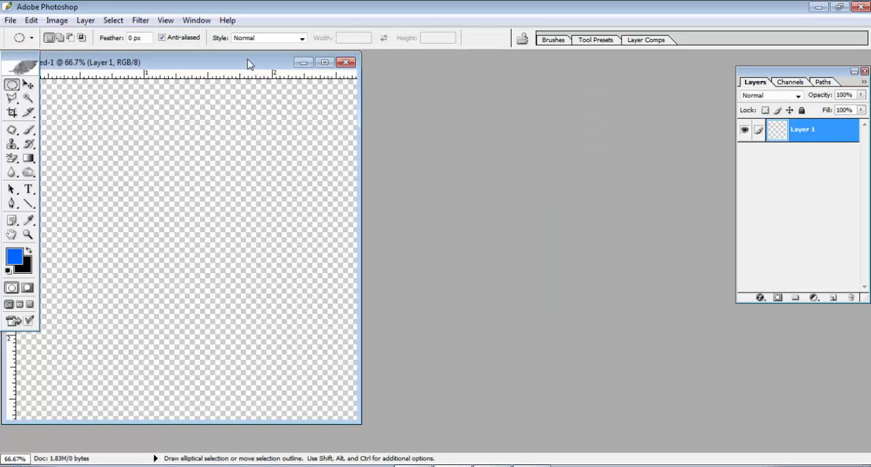
Rearrange the workspace so the new document window sits clear of the toolbox.
{"action": "left_click_drag", "start_coordinate": [250, 64], "coordinate": [452, 70]}
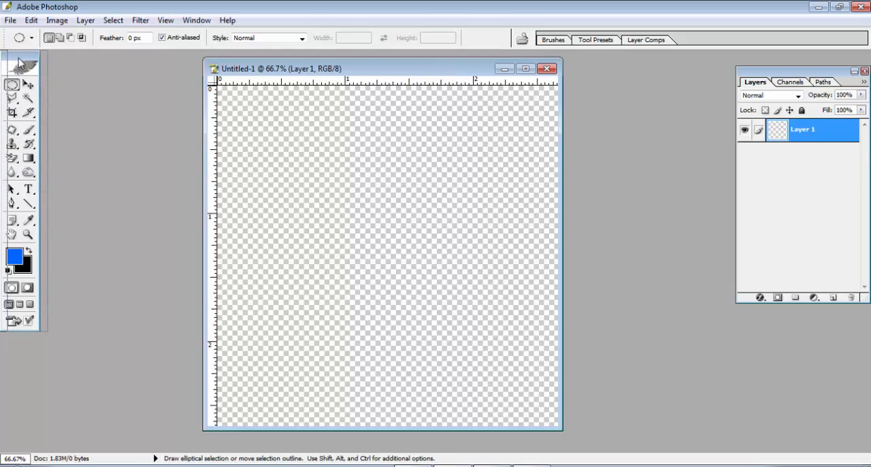
{"action": "left_click_drag", "start_coordinate": [11, 64], "coordinate": [21, 64]}
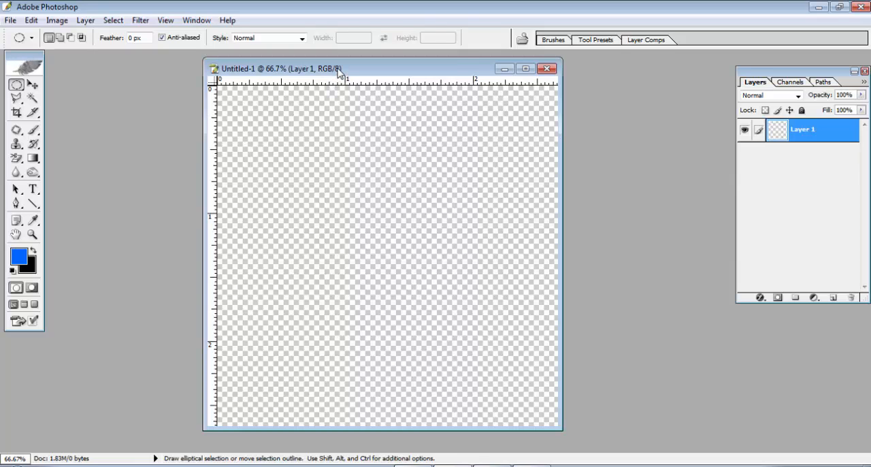
{"action": "left_click_drag", "start_coordinate": [339, 69], "coordinate": [300, 70]}
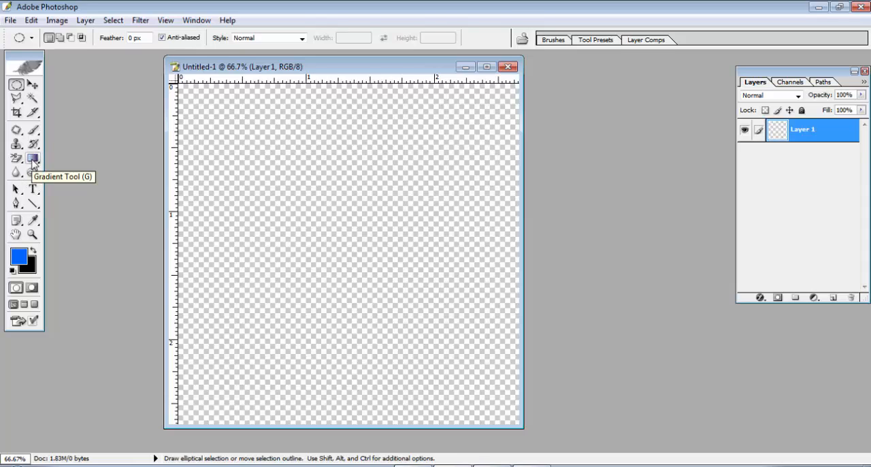
Activate the Gradient Tool and open its current gradient in the Gradient Editor.
{"action": "left_click_drag", "start_coordinate": [30, 162], "coordinate": [60, 168]}
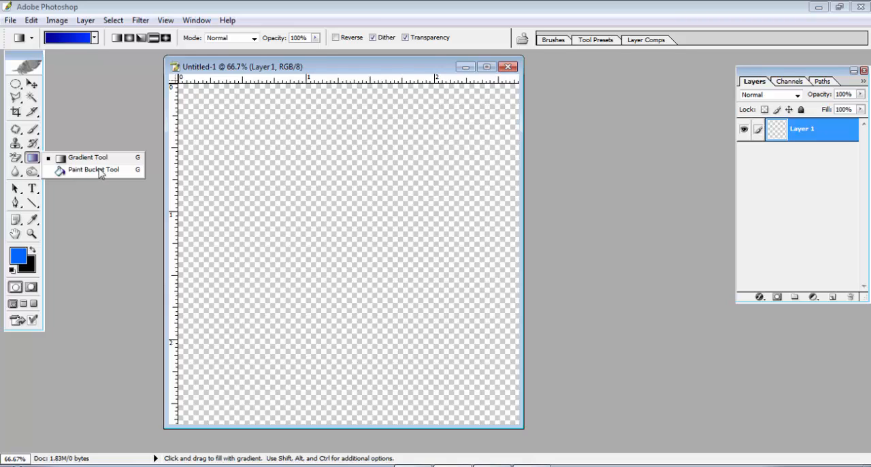
{"action": "left_click", "coordinate": [77, 164]}
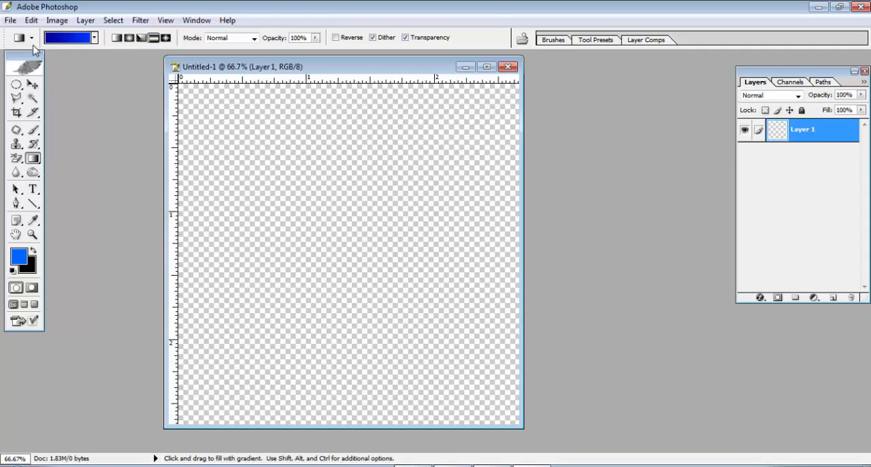
{"action": "left_click", "coordinate": [73, 39]}
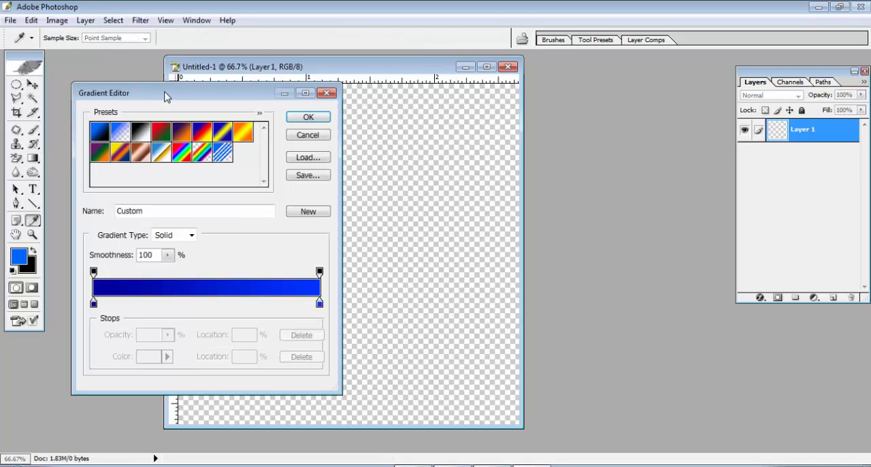
{"action": "left_click_drag", "start_coordinate": [167, 97], "coordinate": [322, 103]}
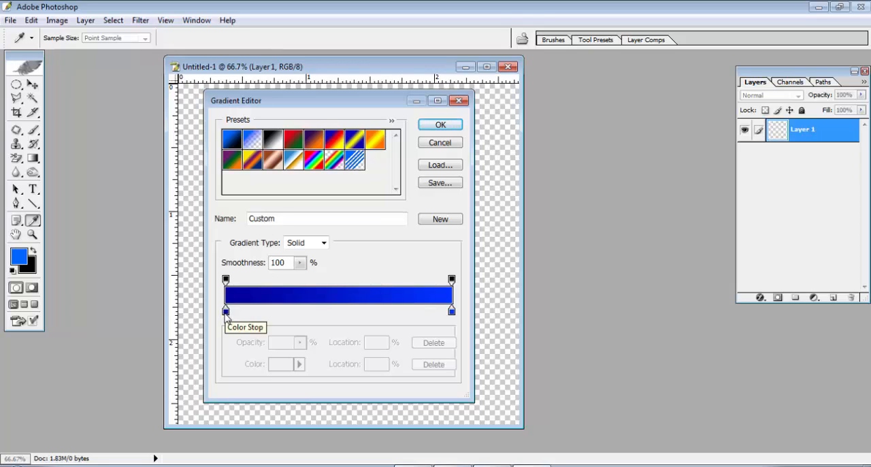
{"action": "left_click", "coordinate": [226, 314]}
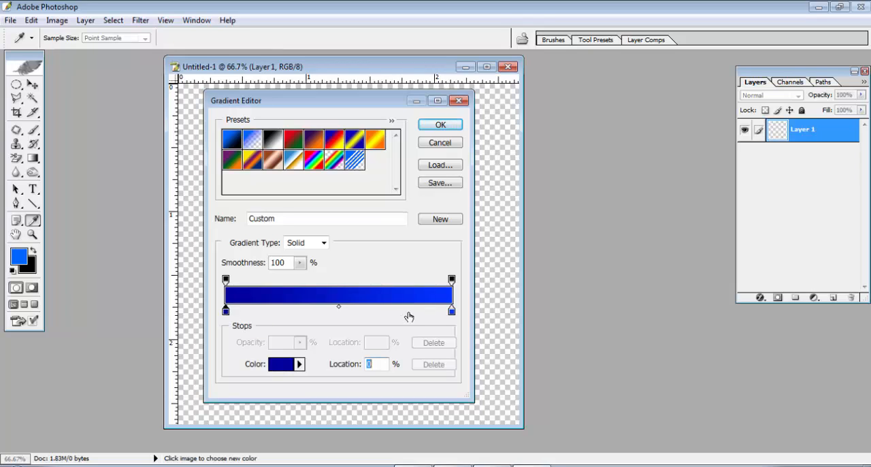
{"action": "left_click", "coordinate": [452, 312]}
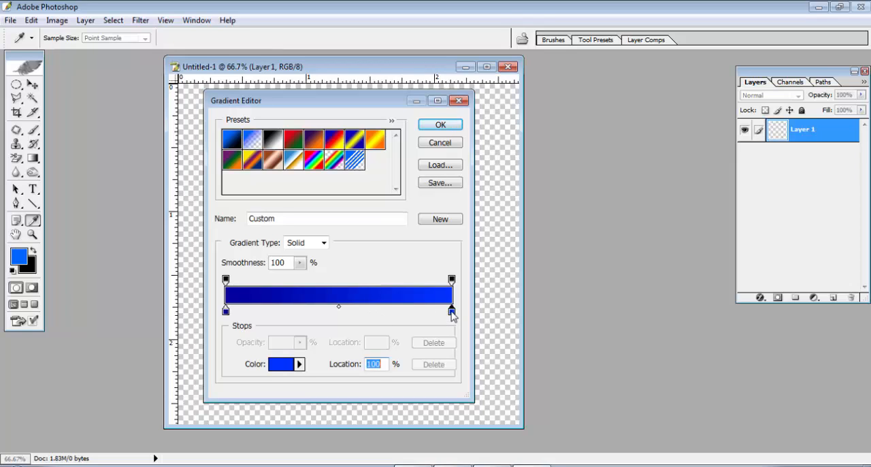
{"action": "left_click", "coordinate": [339, 311]}
{"action": "left_click", "coordinate": [298, 312]}
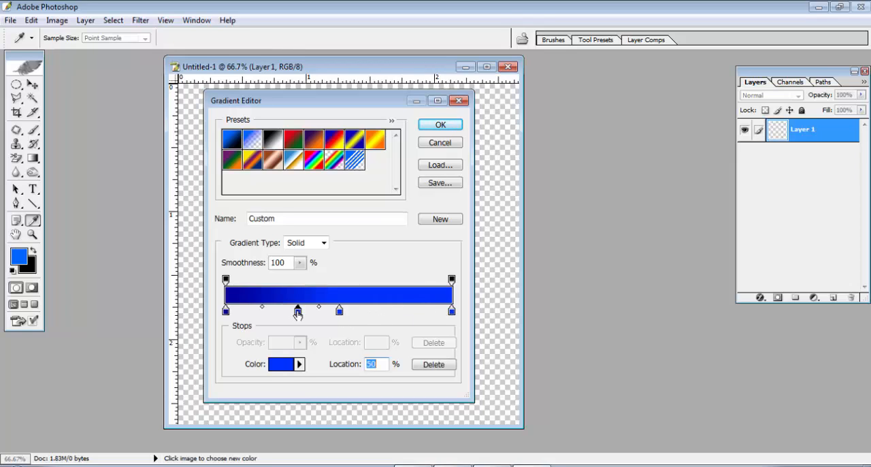
{"action": "left_click", "coordinate": [384, 313]}
{"action": "left_click_drag", "start_coordinate": [384, 313], "coordinate": [387, 337]}
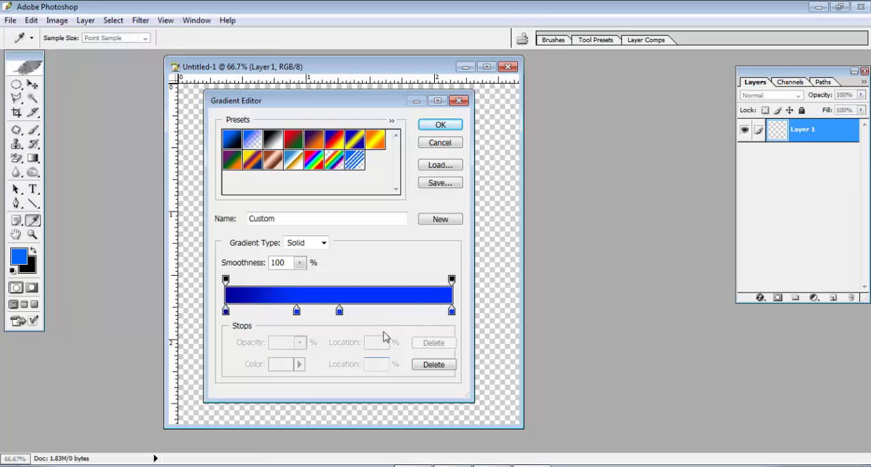
{"action": "left_click_drag", "start_coordinate": [341, 312], "coordinate": [292, 364]}
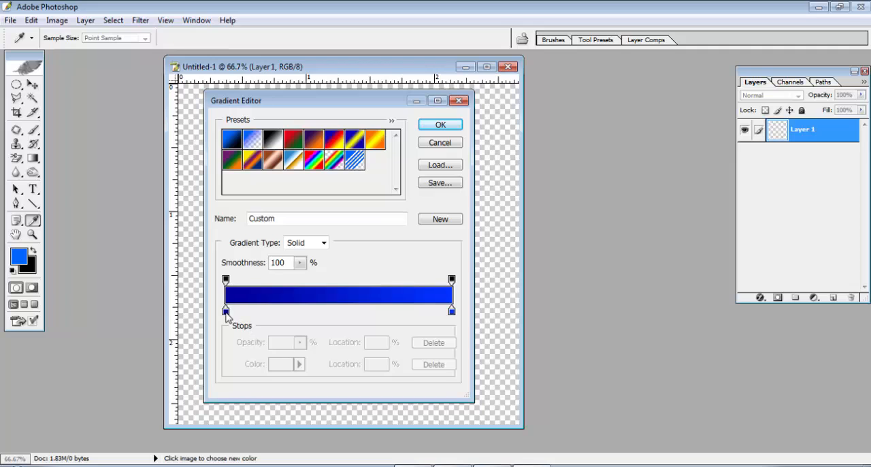
Set the gradient's starting colour stop at location 0% to dark blue 000099.
{"action": "left_click", "coordinate": [226, 312]}
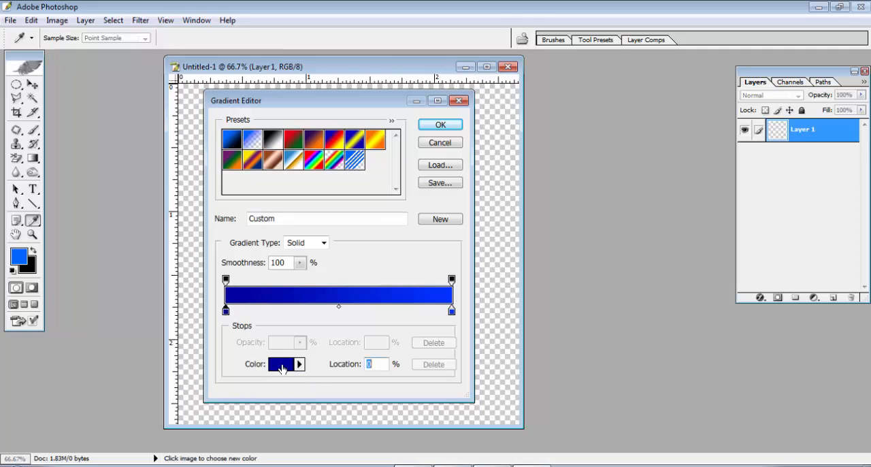
{"action": "left_click", "coordinate": [280, 368]}
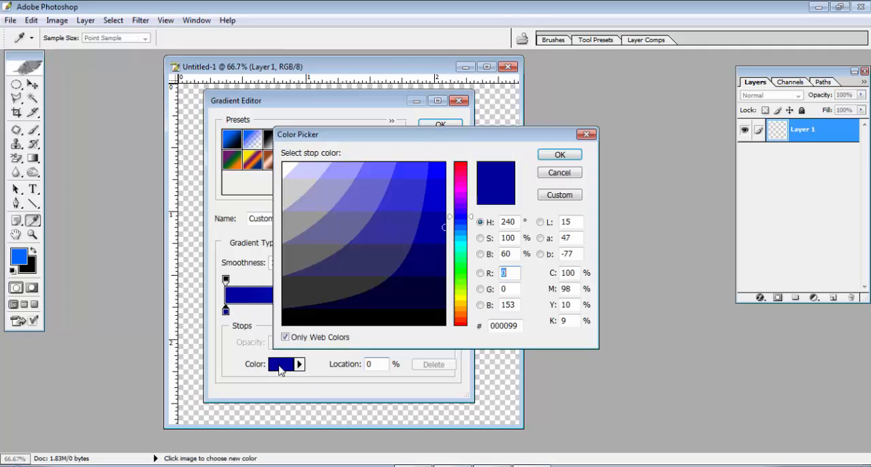
{"action": "left_click", "coordinate": [559, 155]}
{"action": "left_click", "coordinate": [290, 365]}
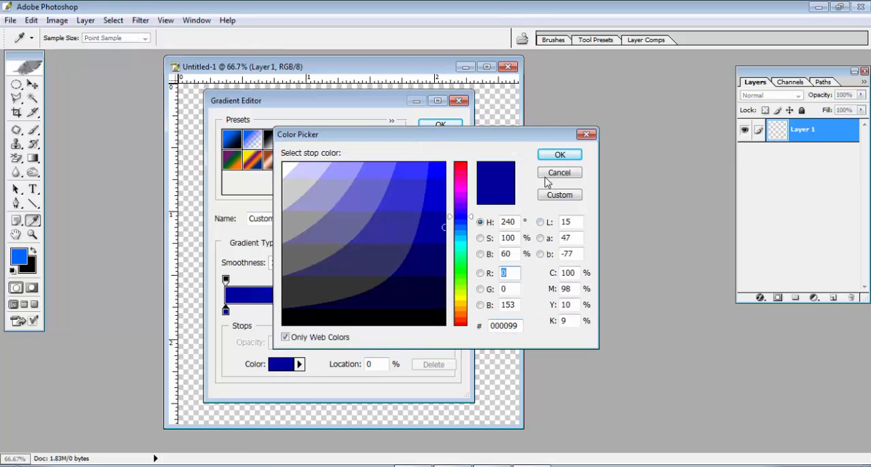
{"action": "left_click", "coordinate": [559, 154]}
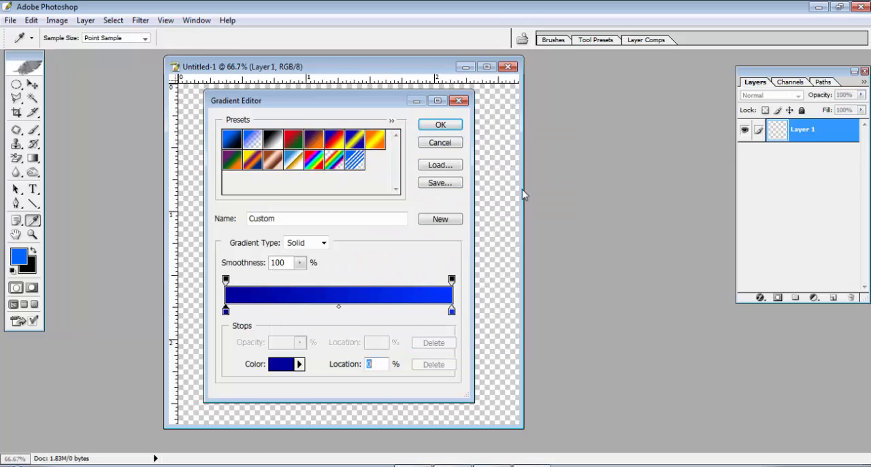
Set the gradient's ending colour stop at location 100% to bright blue 0033FF and accept the gradient.
{"action": "left_click", "coordinate": [452, 311]}
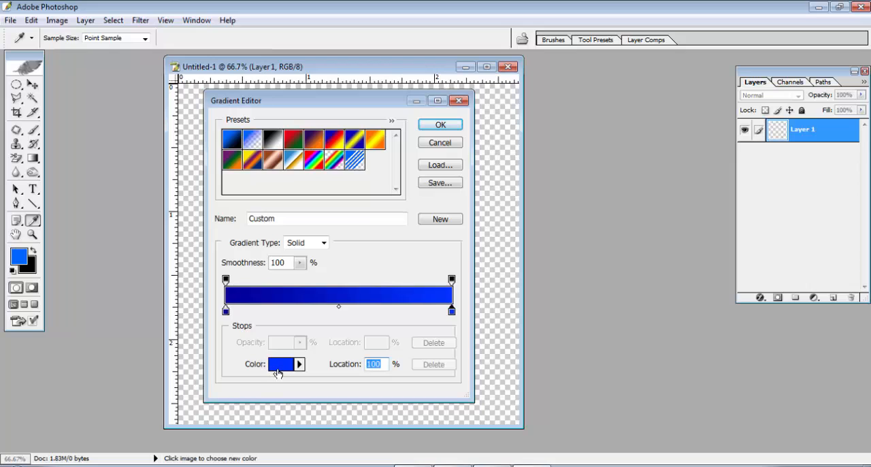
{"action": "left_click", "coordinate": [278, 366]}
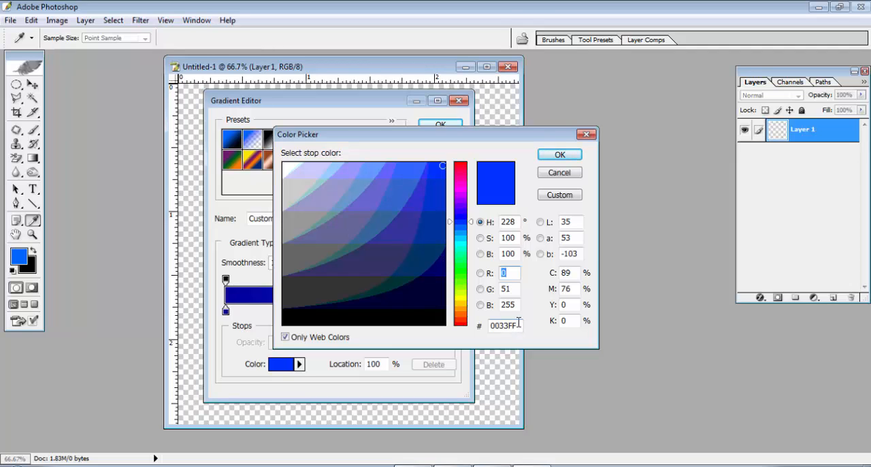
{"action": "left_click", "coordinate": [557, 155]}
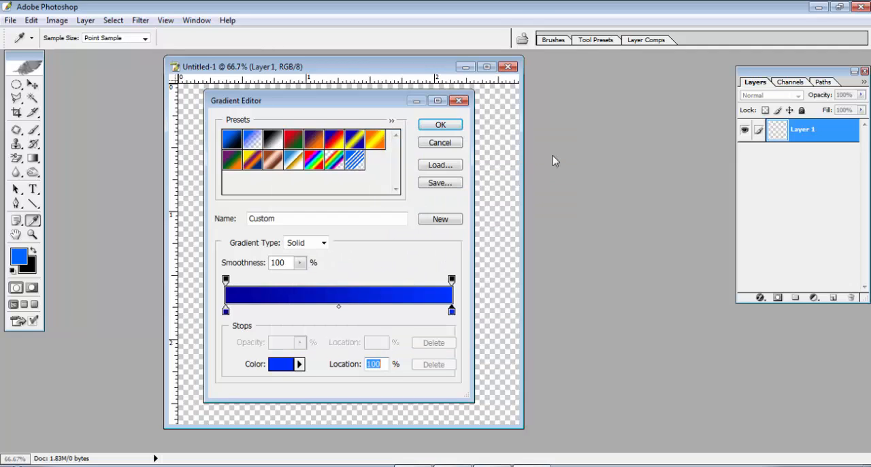
{"action": "left_click", "coordinate": [441, 125]}
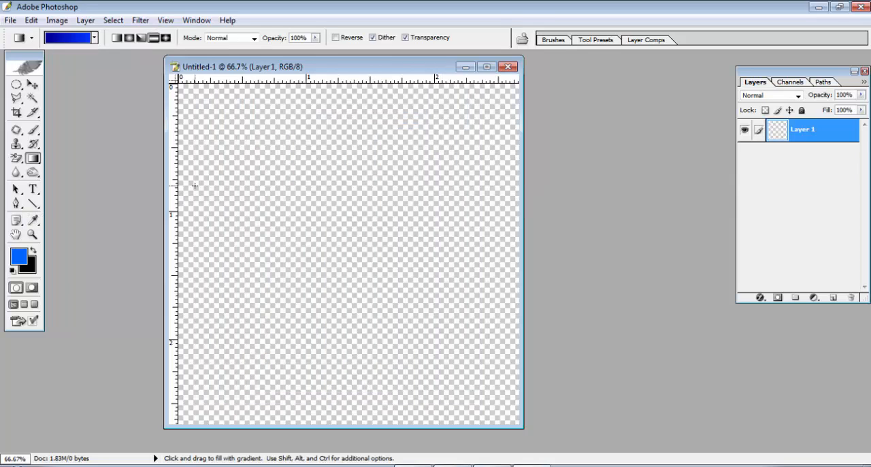
Choose the Reflected Gradient style for the blue gradient.
{"action": "left_click", "coordinate": [128, 38]}
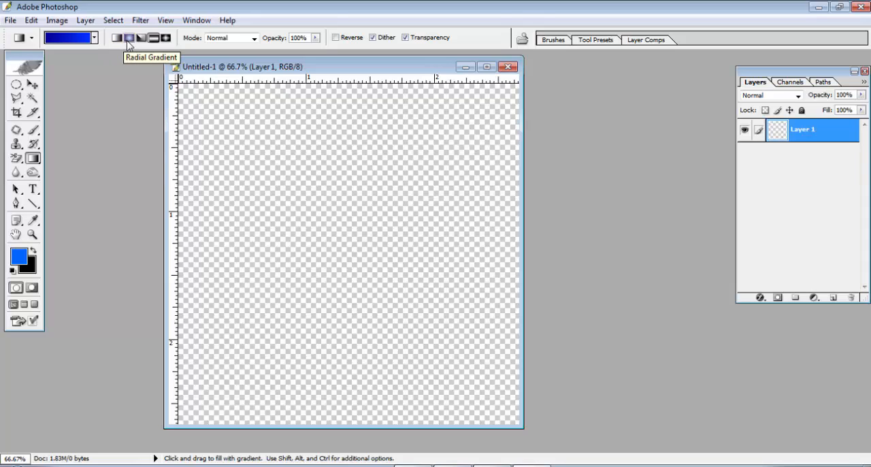
{"action": "left_click", "coordinate": [141, 39]}
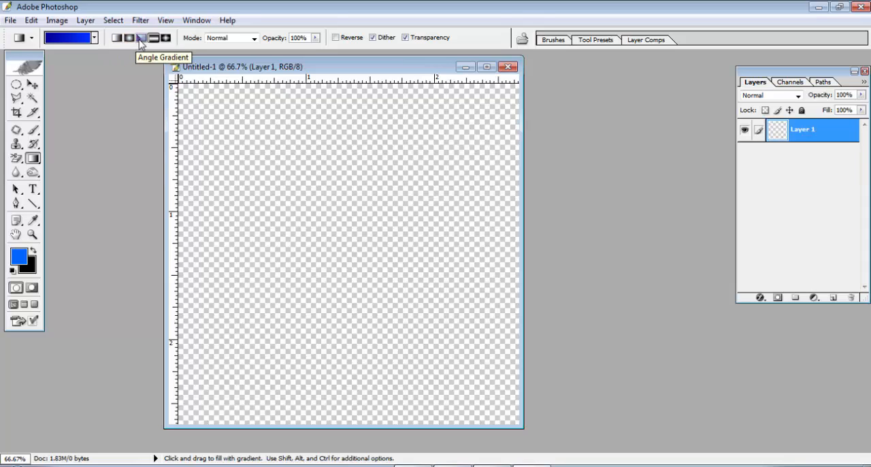
{"action": "left_click", "coordinate": [153, 39]}
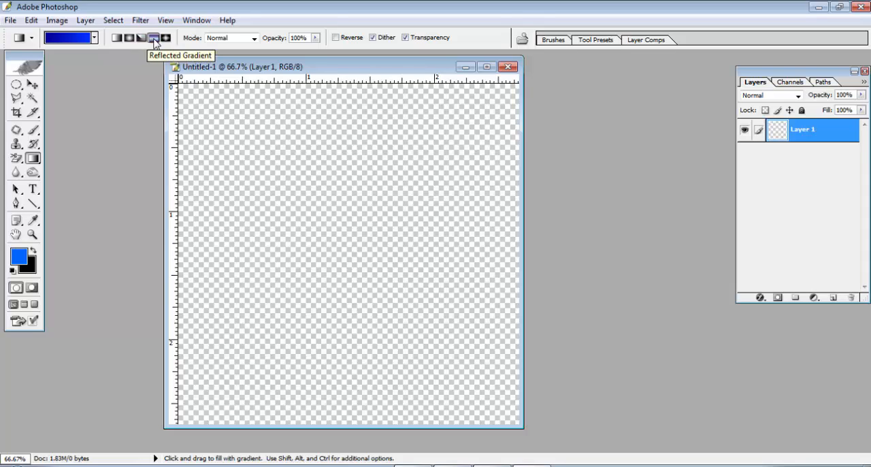
{"action": "left_click", "coordinate": [165, 39]}
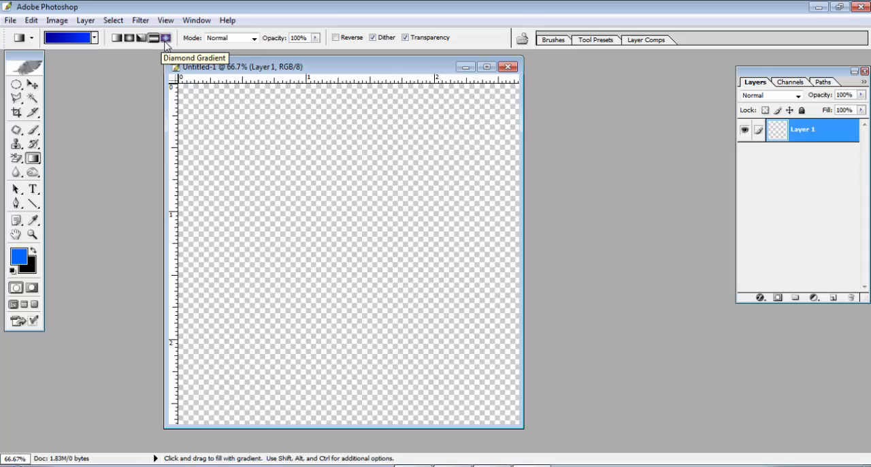
{"action": "left_click", "coordinate": [153, 39]}
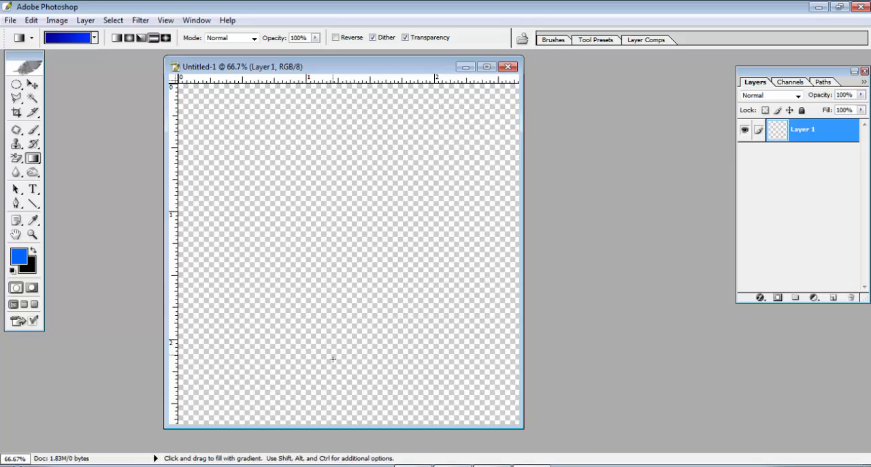
Try the reflected gradient on Layer 1 in vertical, diagonal and horizontal directions.
{"action": "left_click_drag", "start_coordinate": [329, 415], "coordinate": [335, 83]}
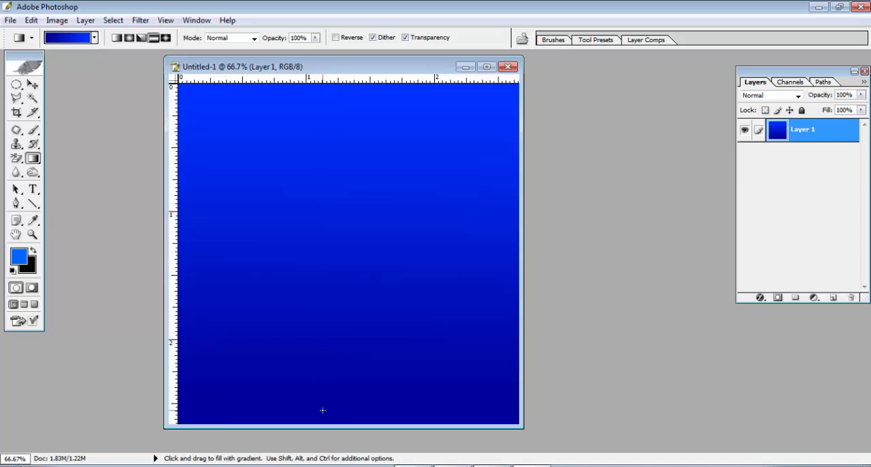
{"action": "left_click_drag", "start_coordinate": [191, 418], "coordinate": [520, 81]}
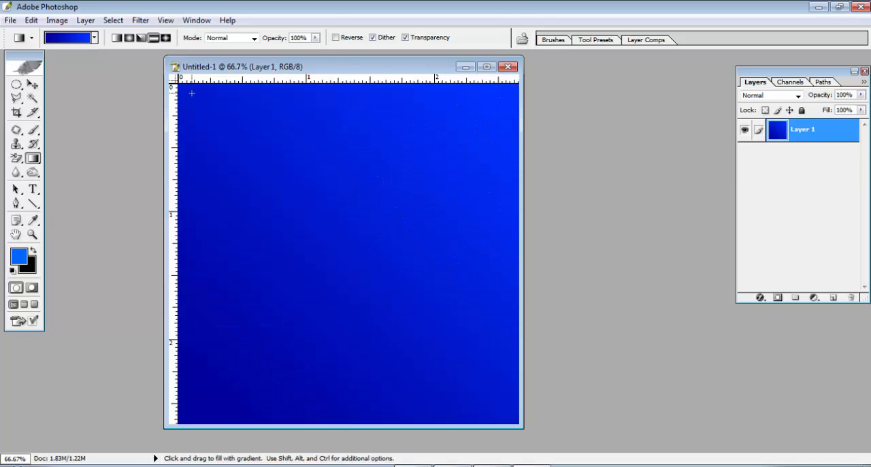
{"action": "left_click_drag", "start_coordinate": [192, 92], "coordinate": [512, 411]}
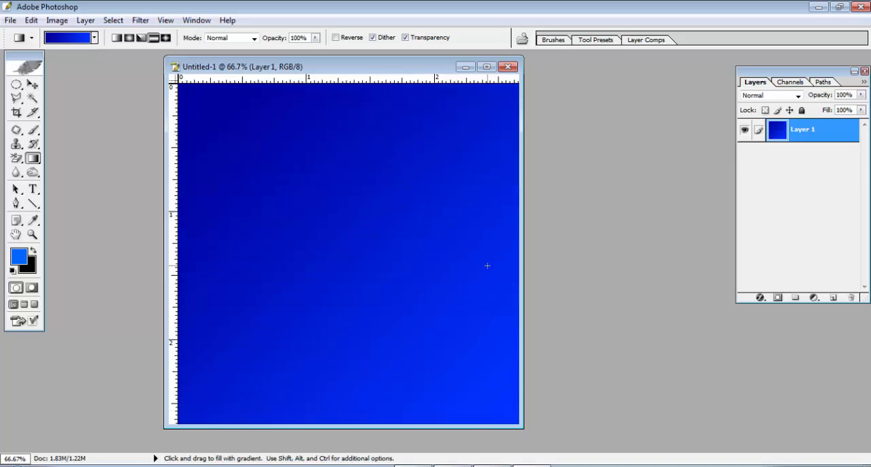
{"action": "left_click_drag", "start_coordinate": [487, 265], "coordinate": [181, 245]}
Fill Layer 1 with the reflected gradient running vertically, from dark blue at the canvas bottom to bright blue at the top.
{"action": "left_click_drag", "start_coordinate": [302, 101], "coordinate": [324, 87]}
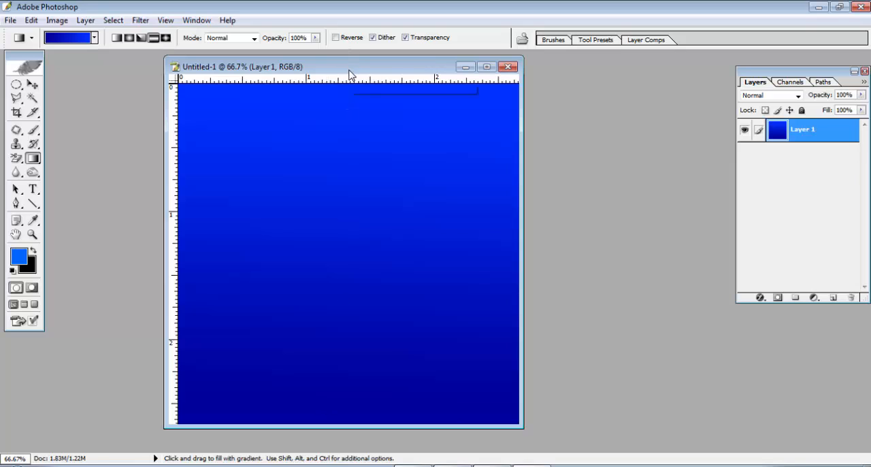
{"action": "left_click_drag", "start_coordinate": [349, 74], "coordinate": [381, 75]}
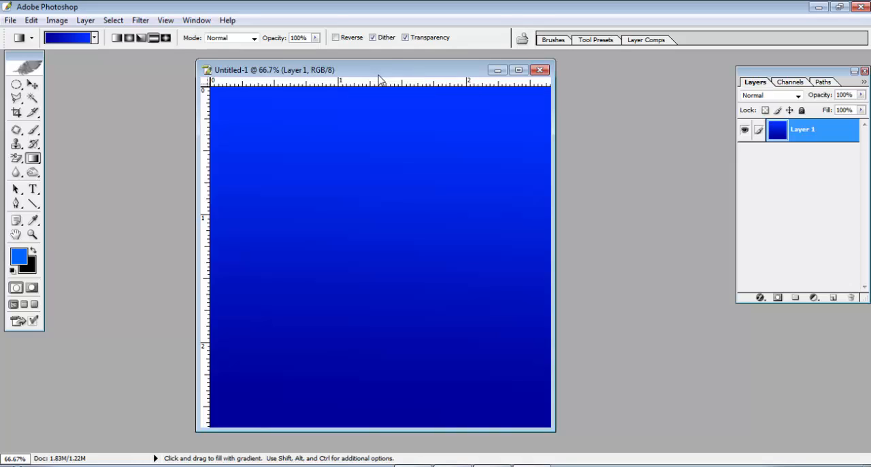
Add the text TALKTECH on a new type layer near the middle of the canvas, in Goudy Stout at 58.1 pt.
{"action": "left_click", "coordinate": [33, 190]}
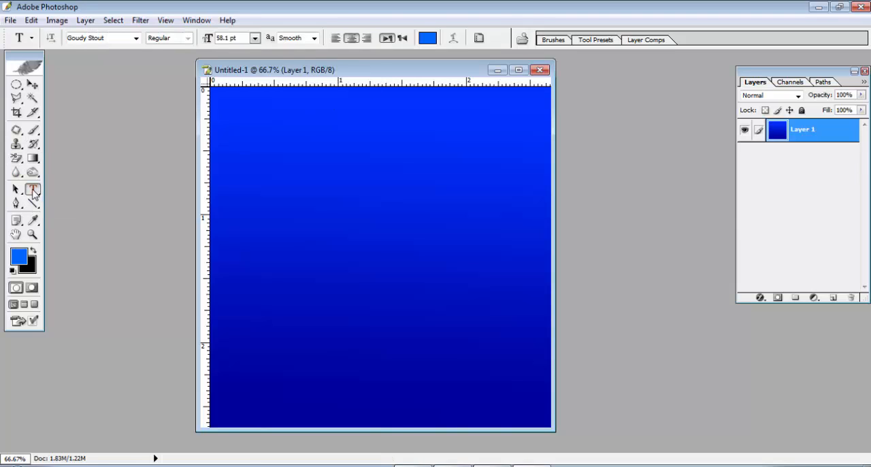
{"action": "left_click", "coordinate": [335, 259]}
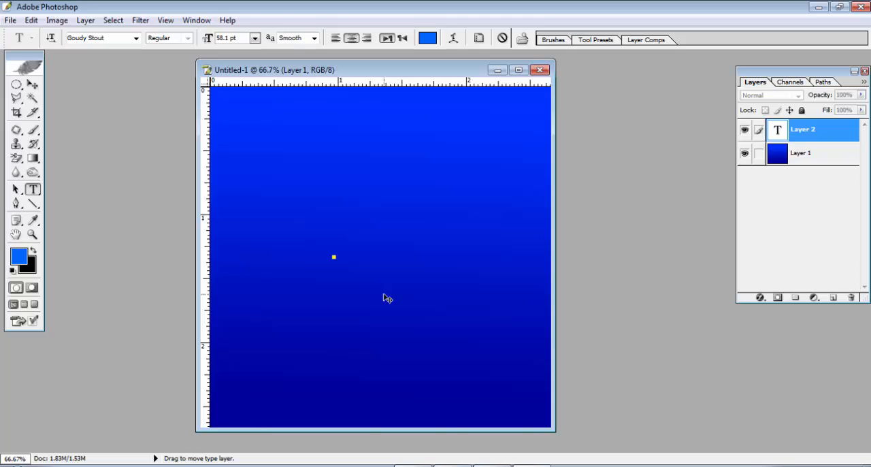
{"action": "type", "text": "T"}
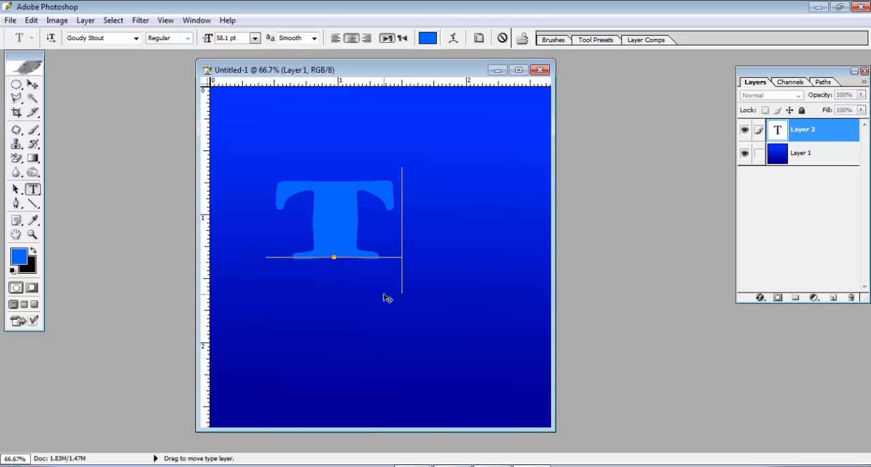
{"action": "type", "text": "AL"}
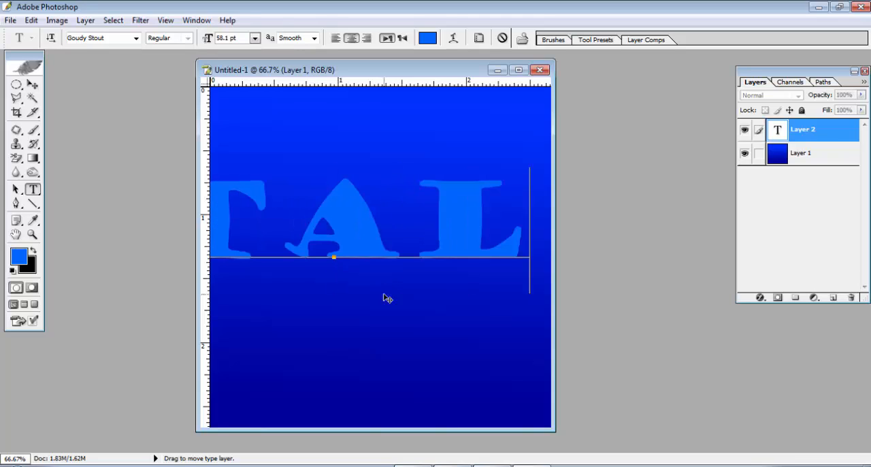
{"action": "type", "text": "K"}
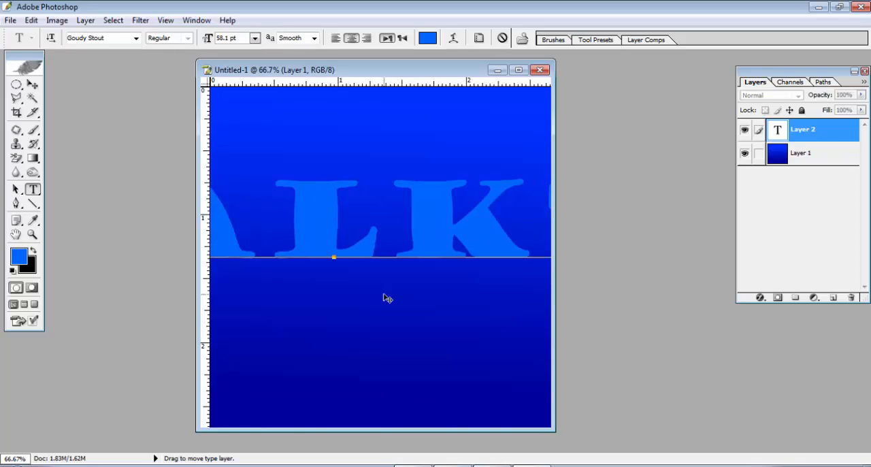
{"action": "type", "text": "TI"}
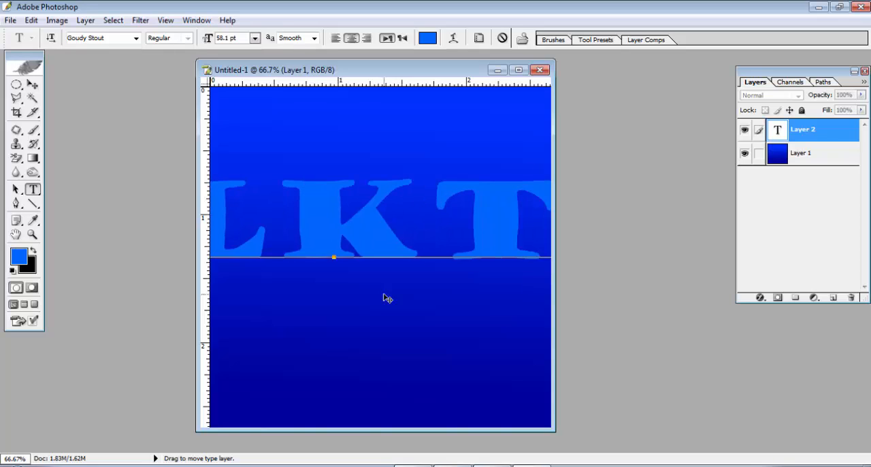
{"action": "type", "text": "M"}
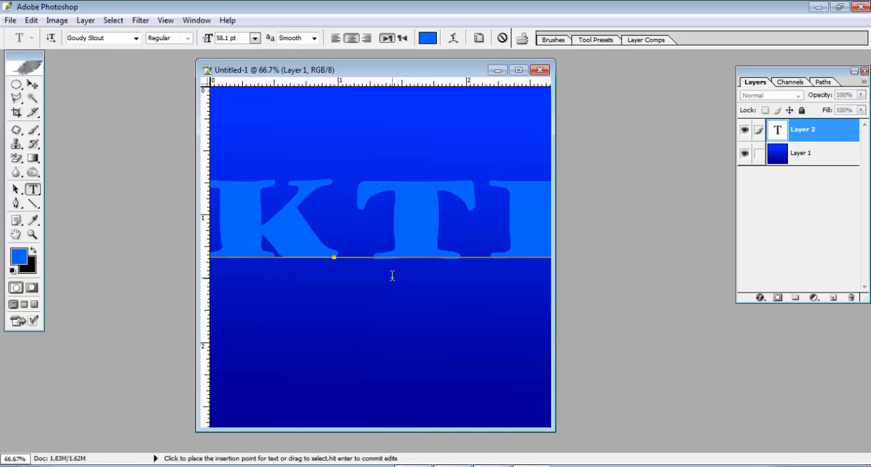
Select the whole TALKTECH text and change its colour to black.
{"action": "double_click", "coordinate": [375, 227]}
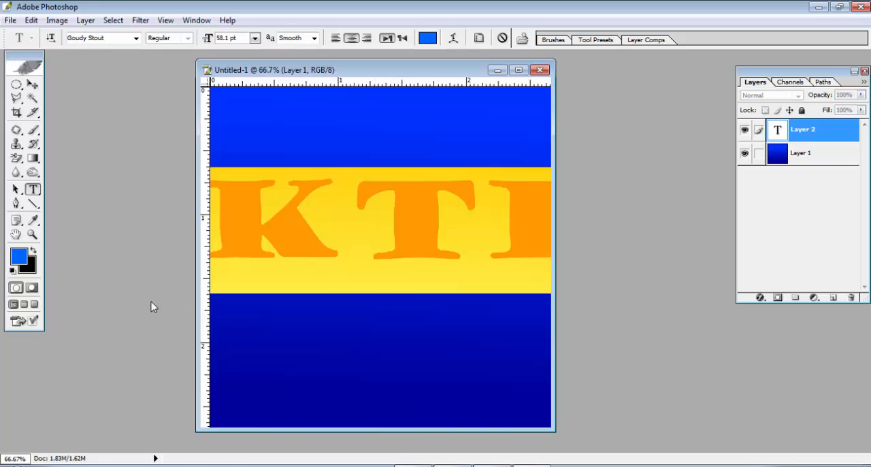
{"action": "left_click", "coordinate": [34, 252]}
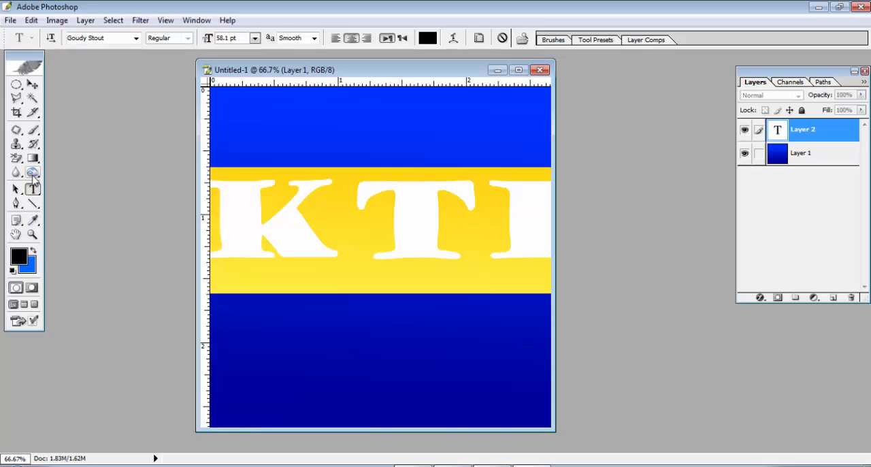
{"action": "left_click", "coordinate": [19, 257]}
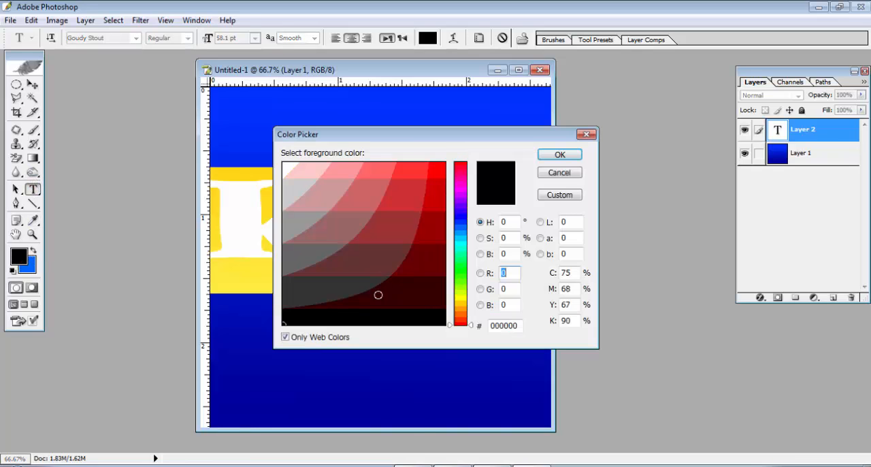
{"action": "left_click", "coordinate": [368, 318]}
{"action": "left_click", "coordinate": [564, 155]}
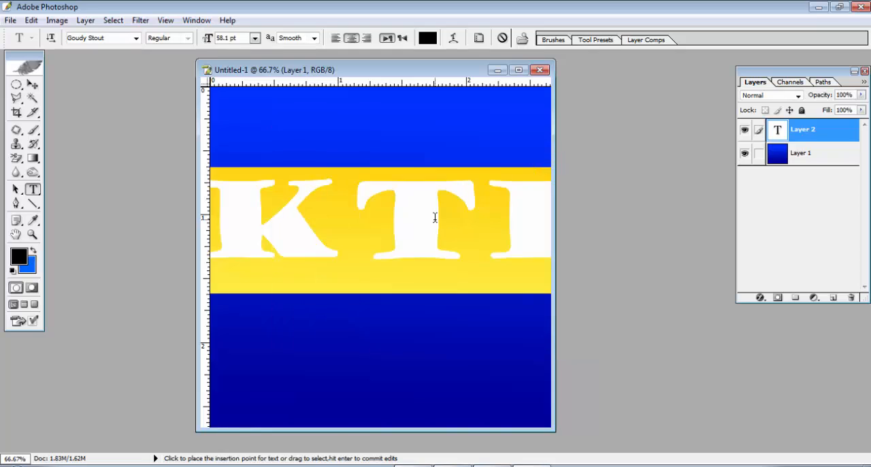
{"action": "left_click", "coordinate": [348, 209]}
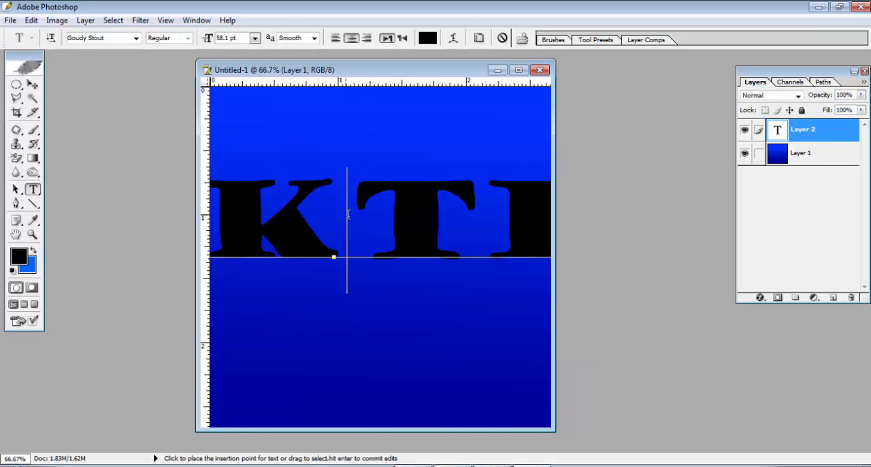
Maximize the document window and commit the TALKTECH text by switching to the Move Tool.
{"action": "left_click", "coordinate": [519, 69]}
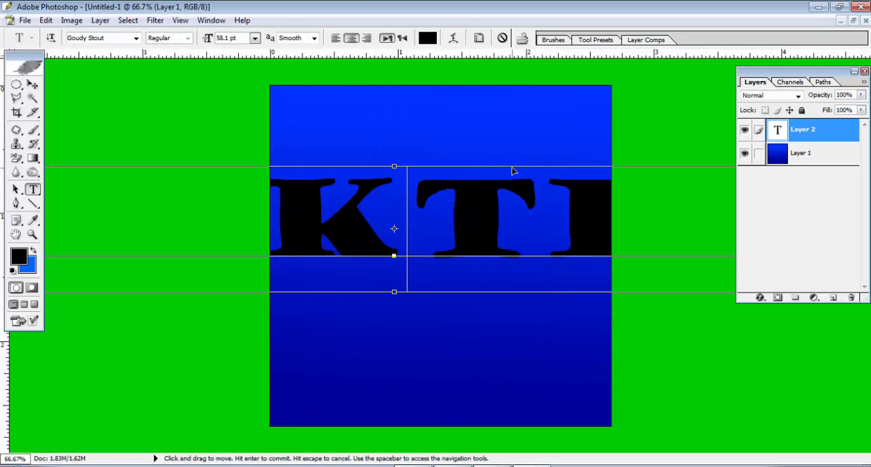
{"action": "key", "text": "ctrl+t"}
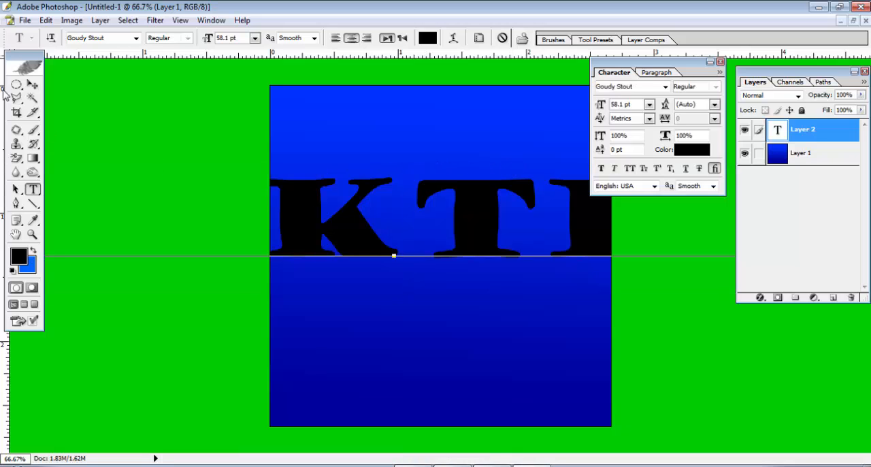
{"action": "left_click", "coordinate": [32, 84]}
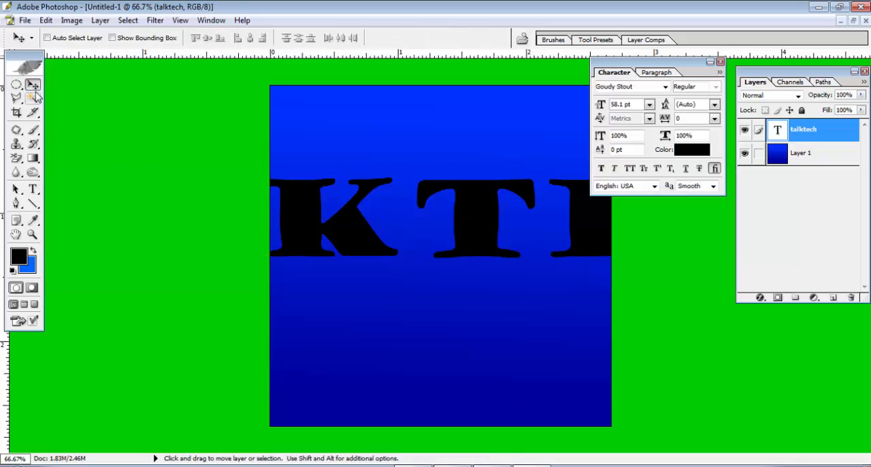
Scale the TALKTECH text proportionally to about 31.6% with Free Transform and place it across the middle of the canvas.
{"action": "key", "text": "ctrl+t"}
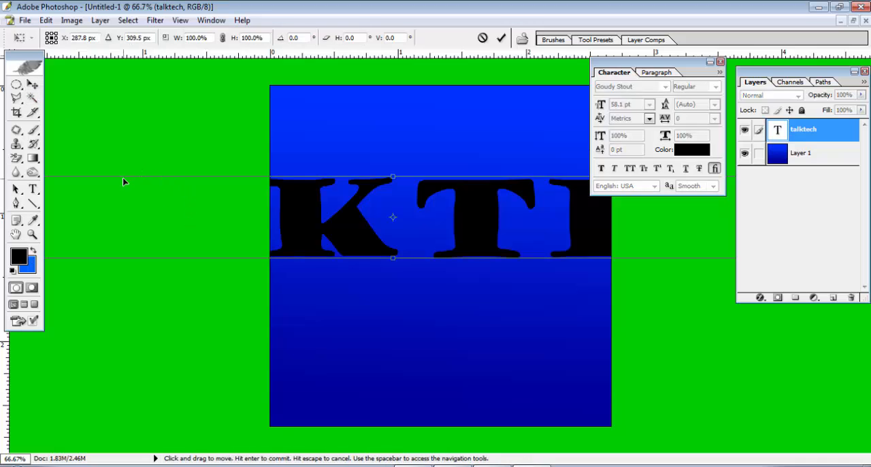
{"action": "left_click_drag", "start_coordinate": [124, 177], "coordinate": [357, 200]}
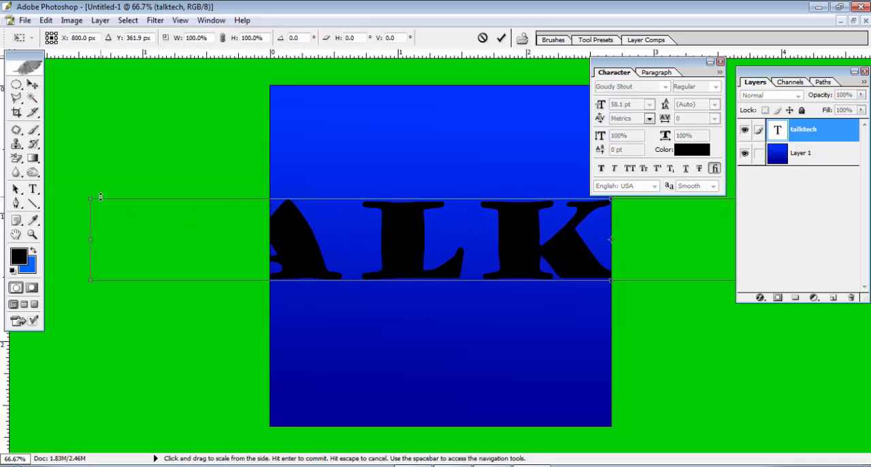
{"action": "left_click_drag", "start_coordinate": [92, 198], "coordinate": [372, 221]}
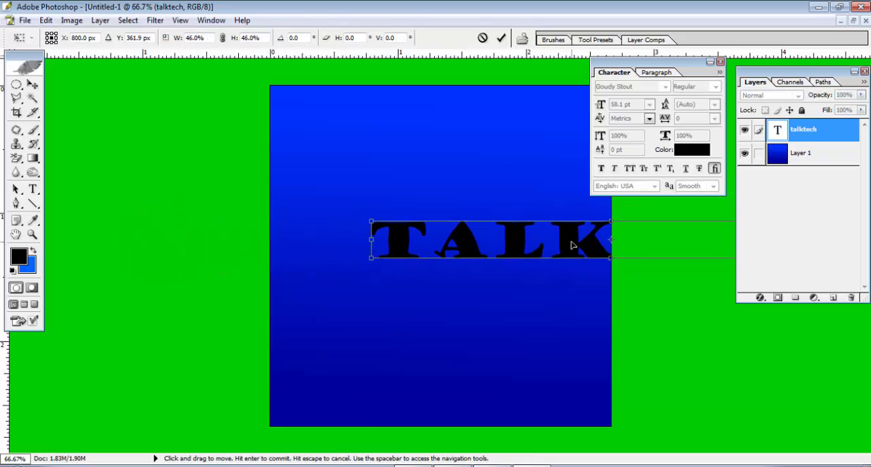
{"action": "left_click_drag", "start_coordinate": [574, 244], "coordinate": [404, 237]}
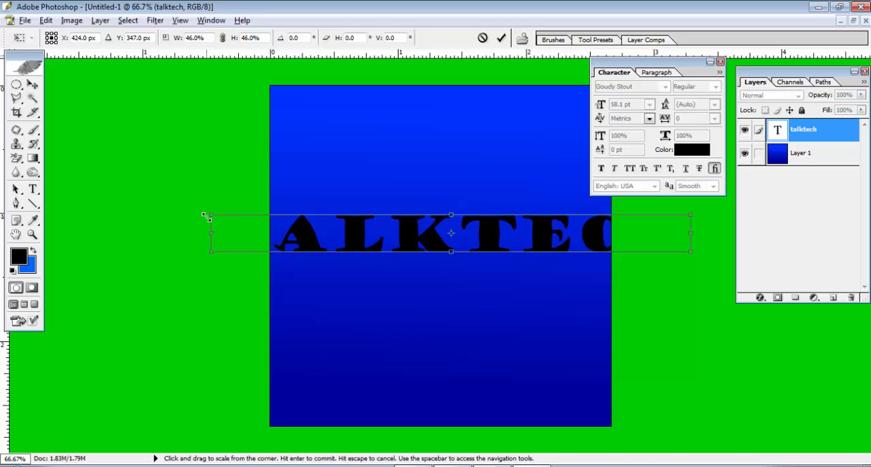
{"action": "left_click_drag", "start_coordinate": [208, 215], "coordinate": [281, 211]}
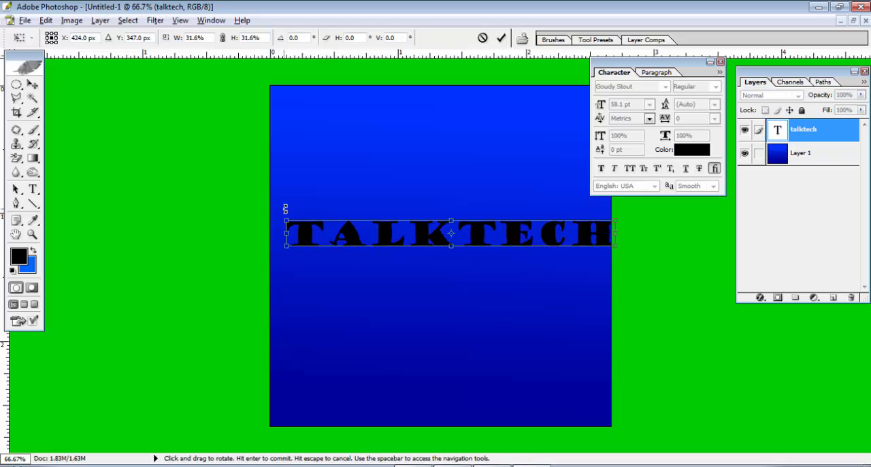
{"action": "mouse_move", "coordinate": [545, 240]}
{"action": "left_mouse_down"}
{"action": "mouse_move", "coordinate": [525, 235]}
{"action": "mouse_move", "coordinate": [538, 239]}
{"action": "left_mouse_up"}
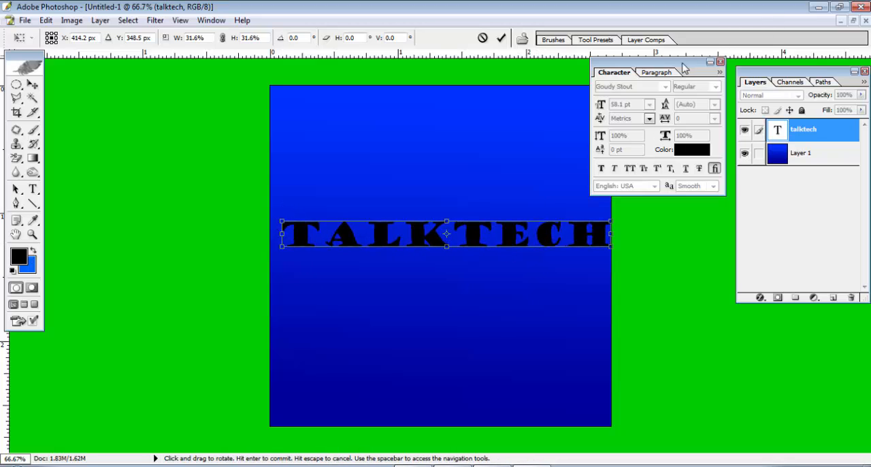
{"action": "left_click_drag", "start_coordinate": [680, 60], "coordinate": [838, 307]}
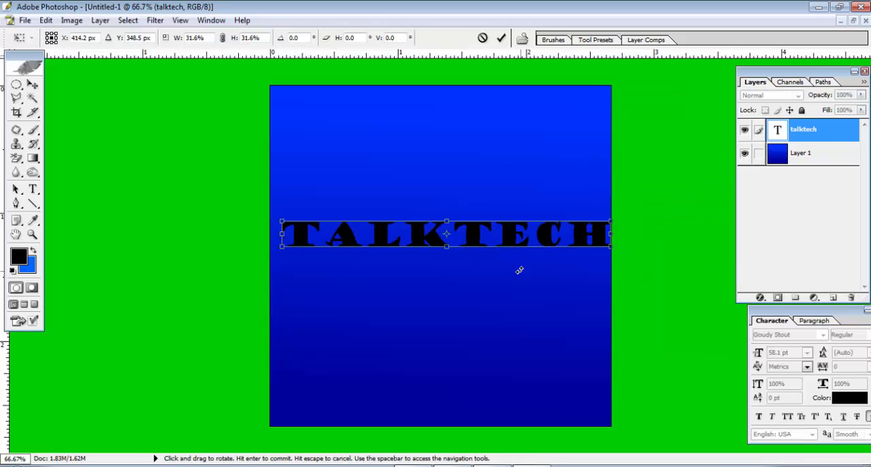
{"action": "key", "text": "Return"}
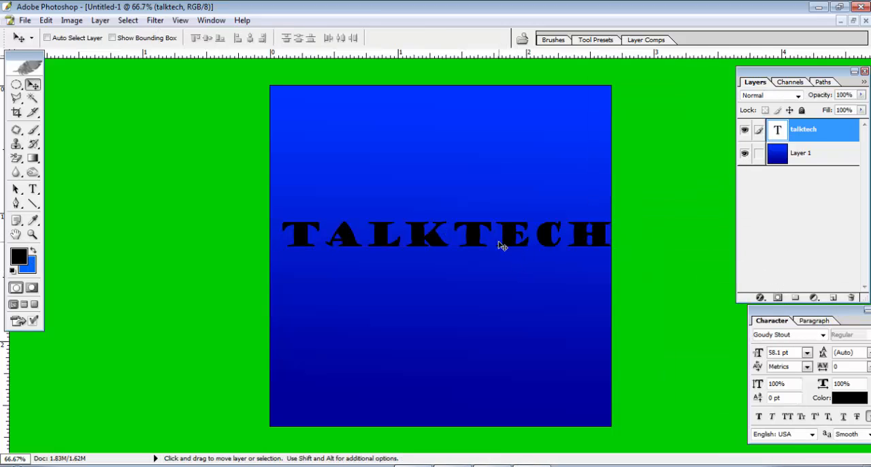
Rasterize the talktech layer and shift the lettering slightly left so it fits within the canvas.
{"action": "right_click", "coordinate": [813, 133]}
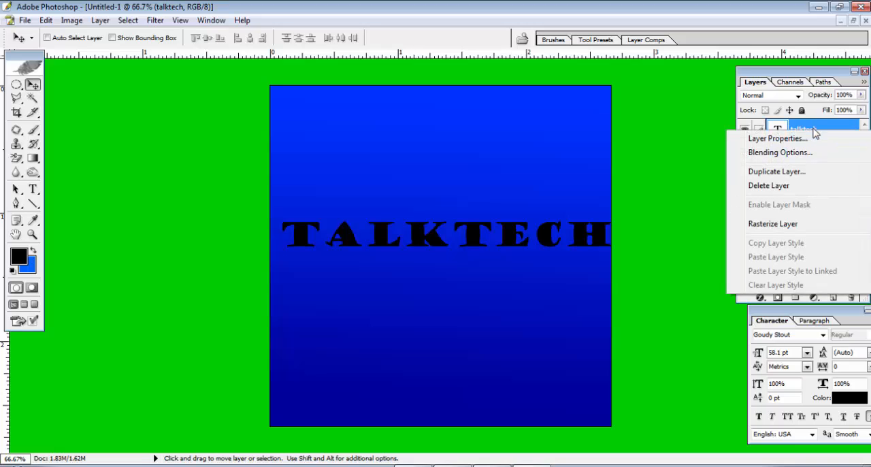
{"action": "left_click", "coordinate": [791, 230]}
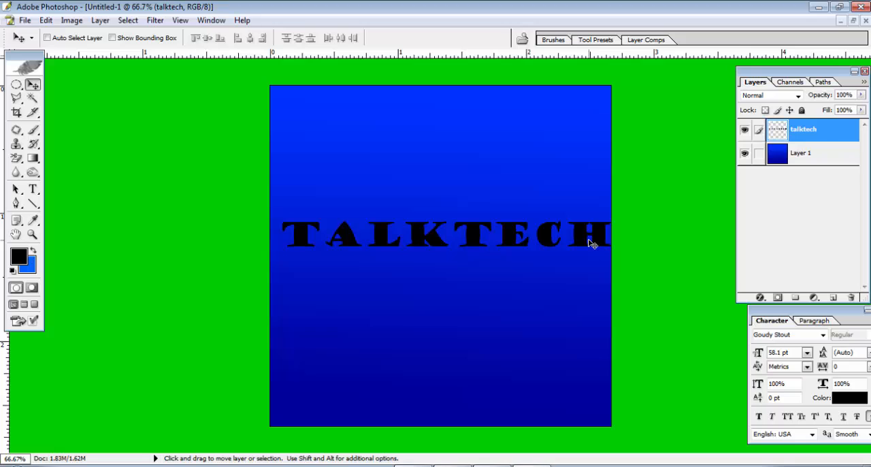
{"action": "left_click_drag", "start_coordinate": [587, 242], "coordinate": [585, 245]}
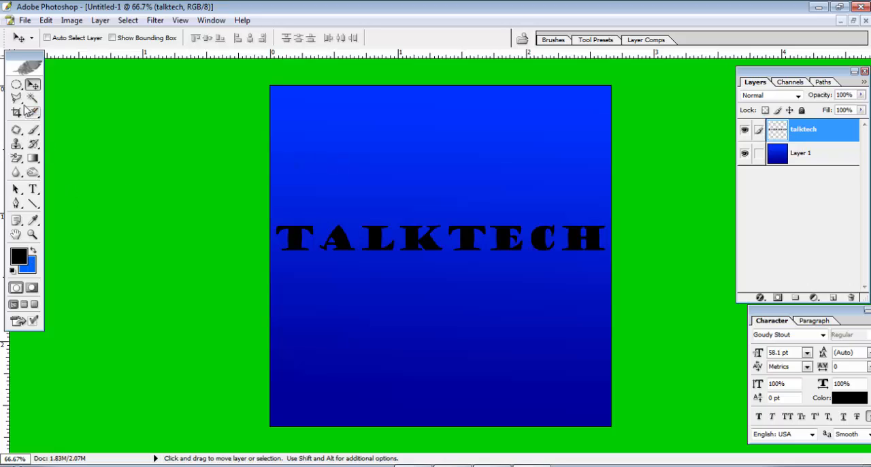
Fill a small upright elliptical selection in the canvas's upper-left area with black, and outline a second upright ellipse to its lower right.
{"action": "left_click", "coordinate": [15, 85]}
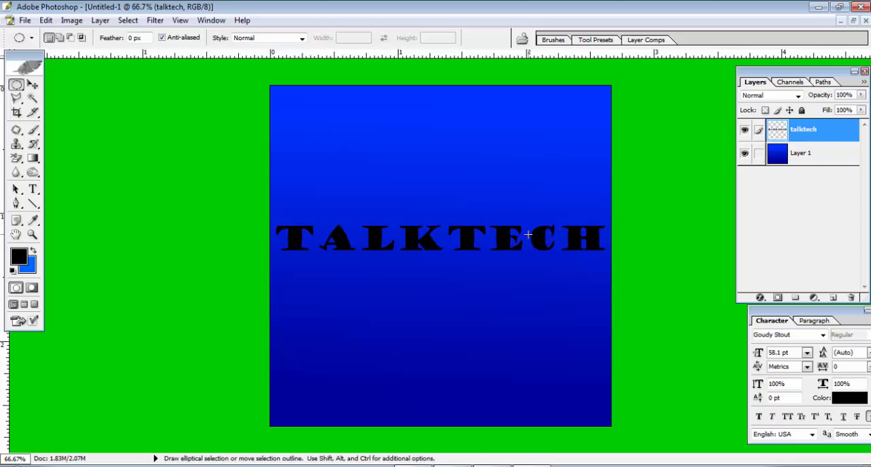
{"action": "left_click", "coordinate": [16, 85]}
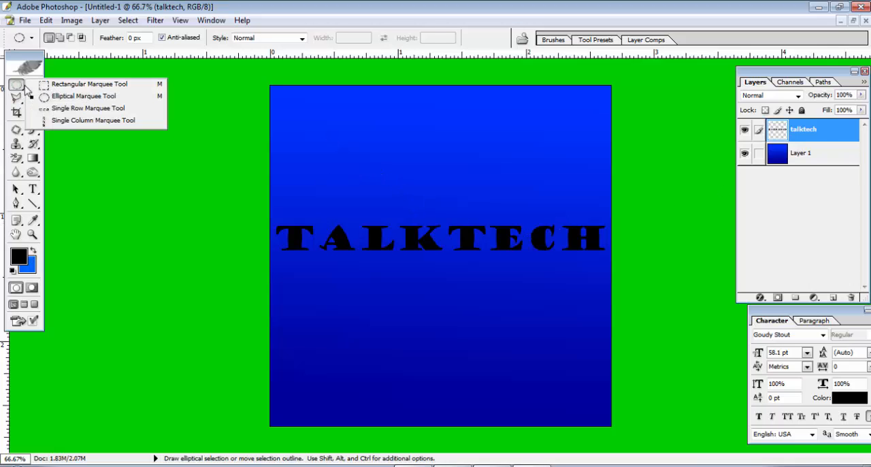
{"action": "left_click", "coordinate": [88, 97]}
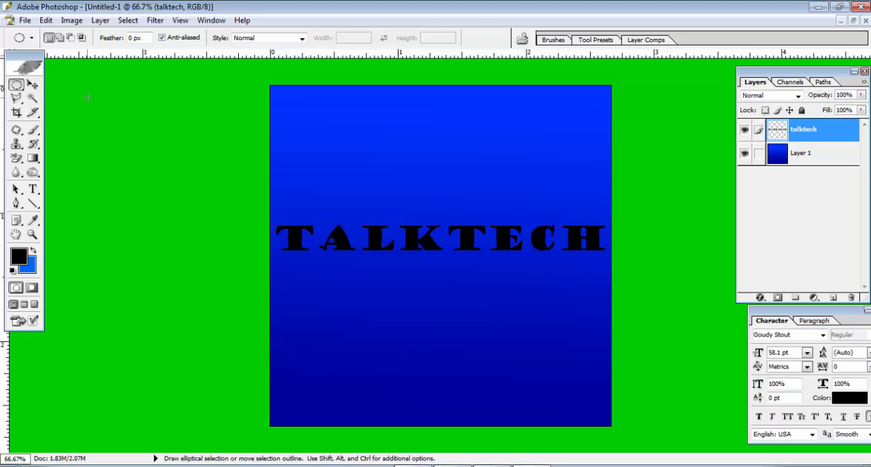
{"action": "left_click", "coordinate": [17, 87]}
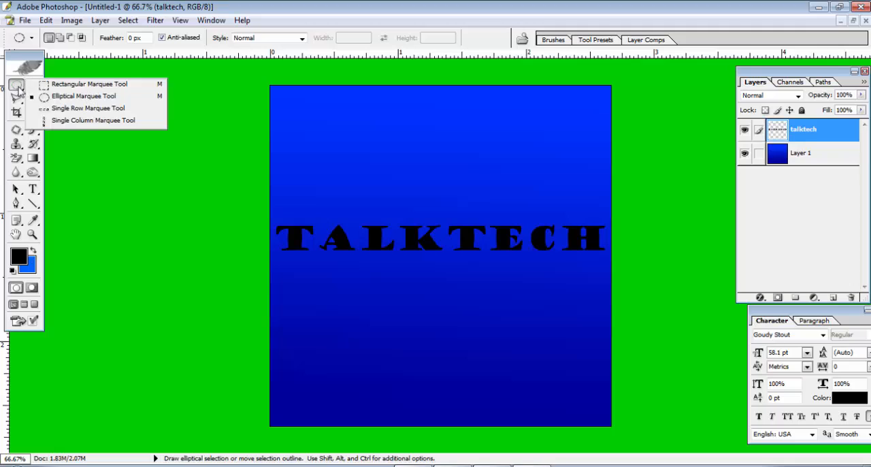
{"action": "left_click", "coordinate": [70, 101]}
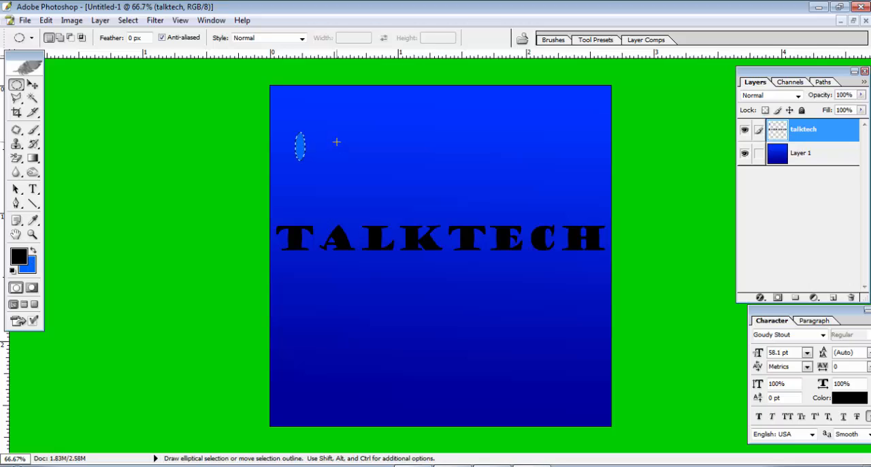
{"action": "left_click", "coordinate": [33, 252]}
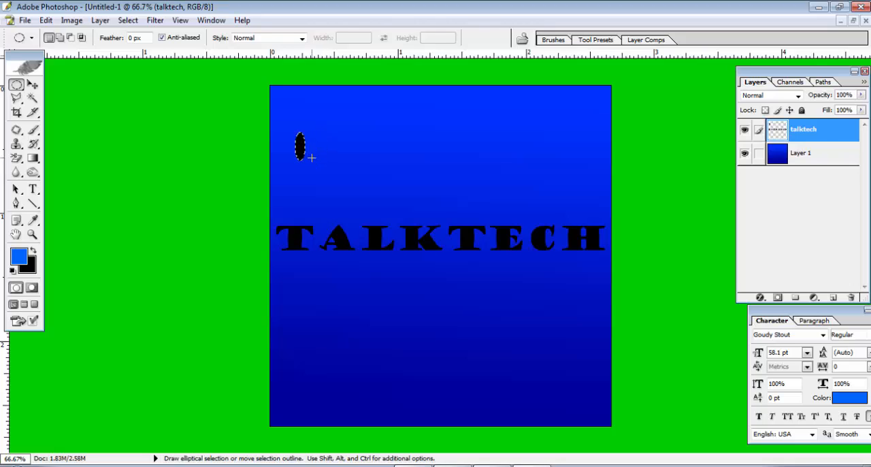
{"action": "left_click_drag", "start_coordinate": [333, 150], "coordinate": [343, 187]}
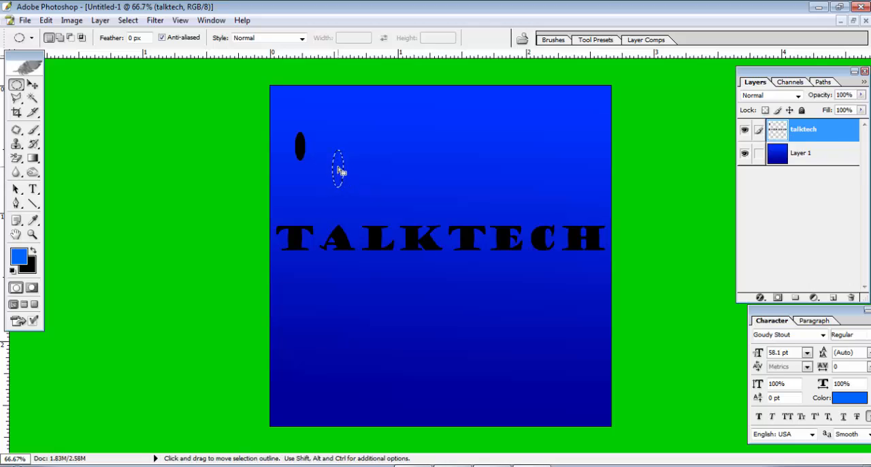
Set the background colour to red FF0000 and fill the second elliptical selection with it.
{"action": "left_click", "coordinate": [30, 273]}
{"action": "left_click", "coordinate": [435, 164]}
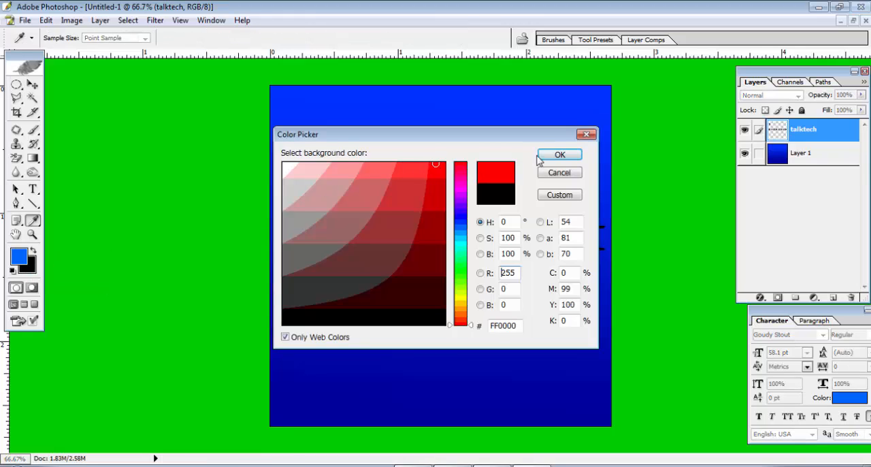
{"action": "left_click", "coordinate": [558, 155]}
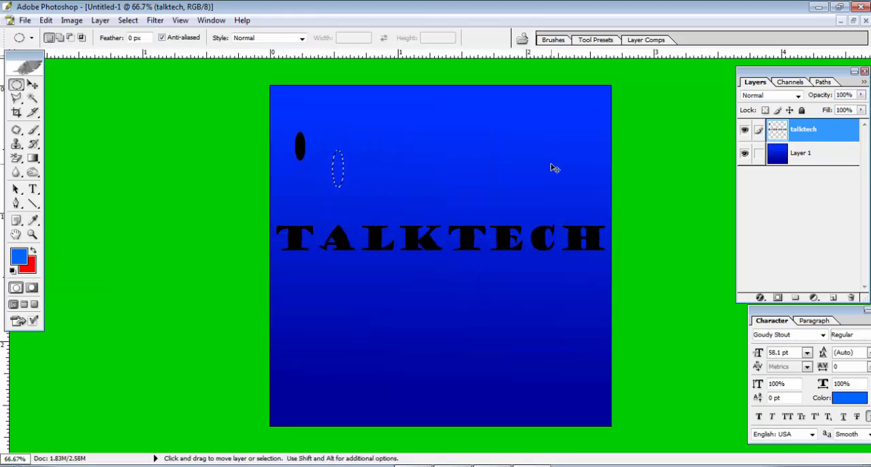
{"action": "key", "text": "ctrl+BackSpace"}
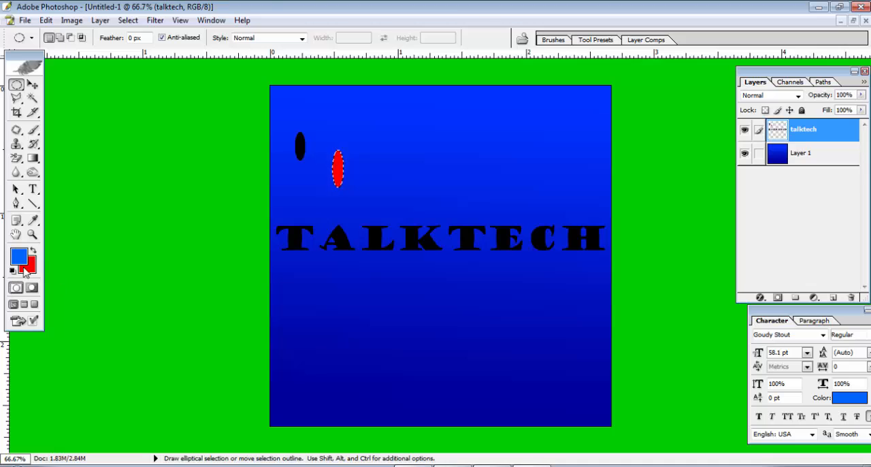
Set the background colour to black 000000 and fill the second elliptical selection with it.
{"action": "left_click", "coordinate": [27, 268]}
{"action": "left_click", "coordinate": [334, 320]}
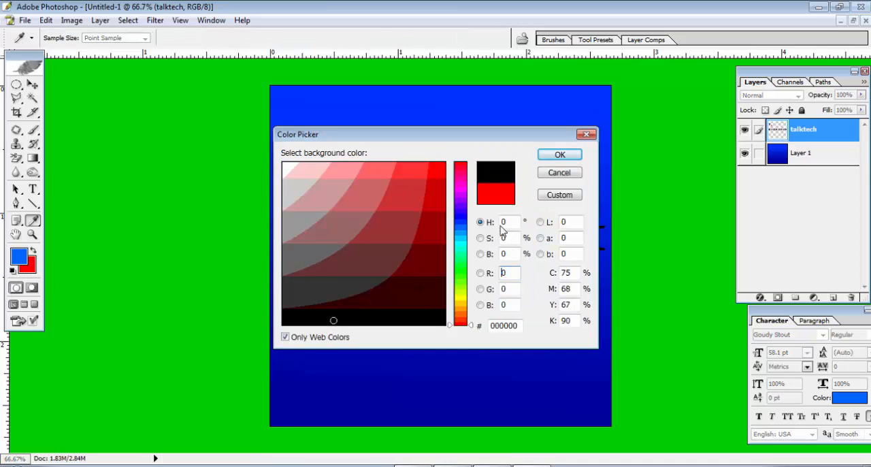
{"action": "left_click", "coordinate": [559, 155]}
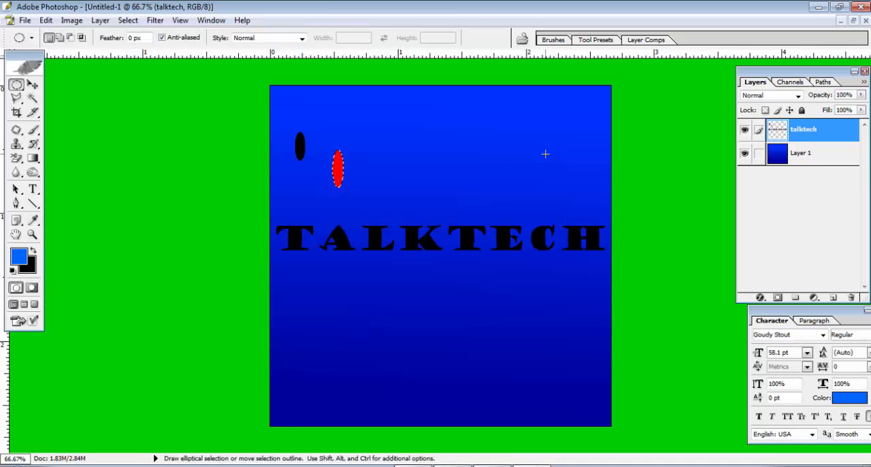
{"action": "key", "text": "ctrl+BackSpace"}
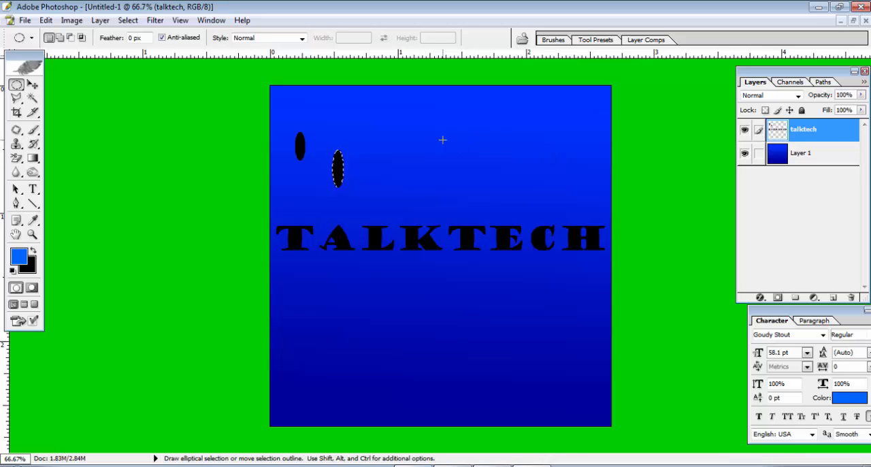
Add three upright black elliptical drops at staggered heights above the letters L, K and the second T.
{"action": "left_click", "coordinate": [370, 129]}
{"action": "left_click_drag", "start_coordinate": [374, 154], "coordinate": [425, 203]}
{"action": "key", "text": "ctrl+BackSpace"}
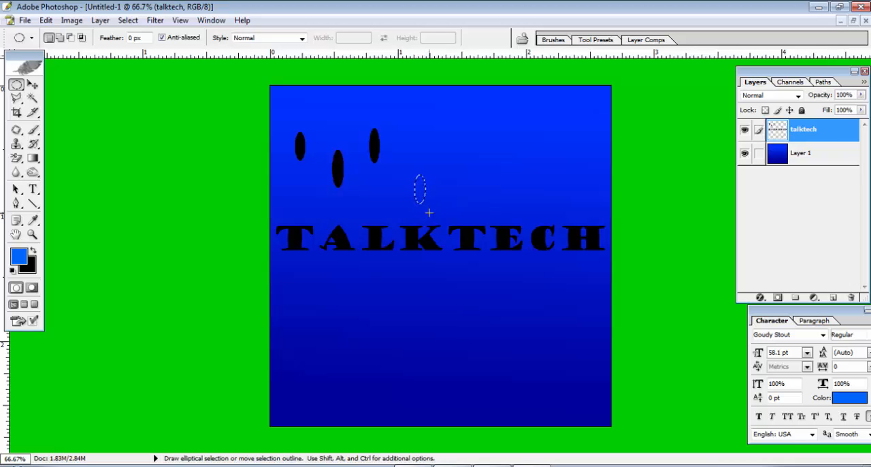
{"action": "key", "text": "ctrl+BackSpace"}
{"action": "left_click_drag", "start_coordinate": [455, 109], "coordinate": [465, 142]}
{"action": "key", "text": "ctrl+BackSpace"}
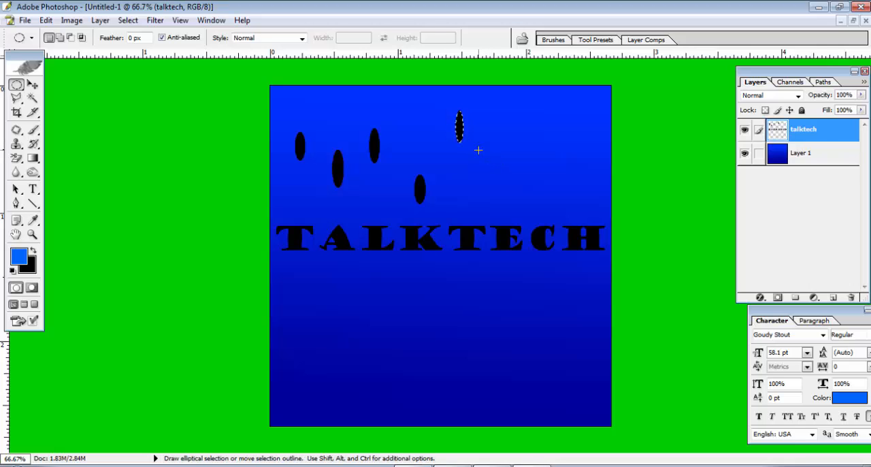
Add three more upright black elliptical drops at staggered heights above the letters E, C and H.
{"action": "left_click", "coordinate": [486, 155]}
{"action": "left_click_drag", "start_coordinate": [491, 160], "coordinate": [498, 190]}
{"action": "key", "text": "ctrl+BackSpace"}
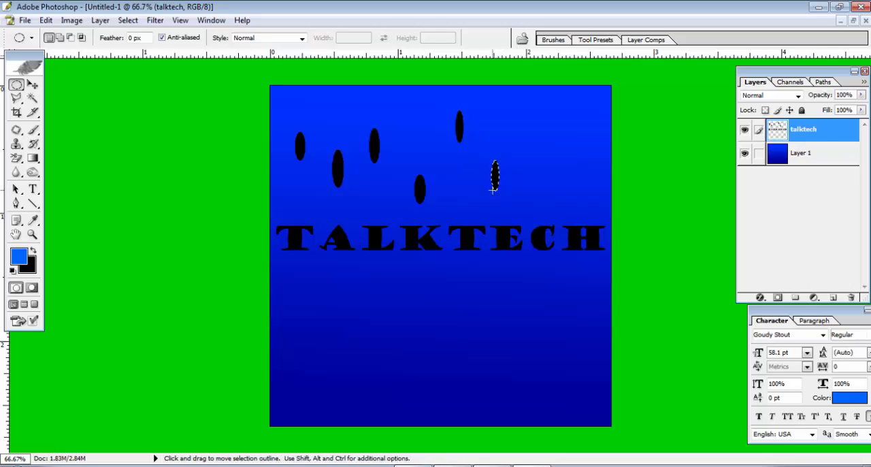
{"action": "left_click_drag", "start_coordinate": [542, 114], "coordinate": [550, 148]}
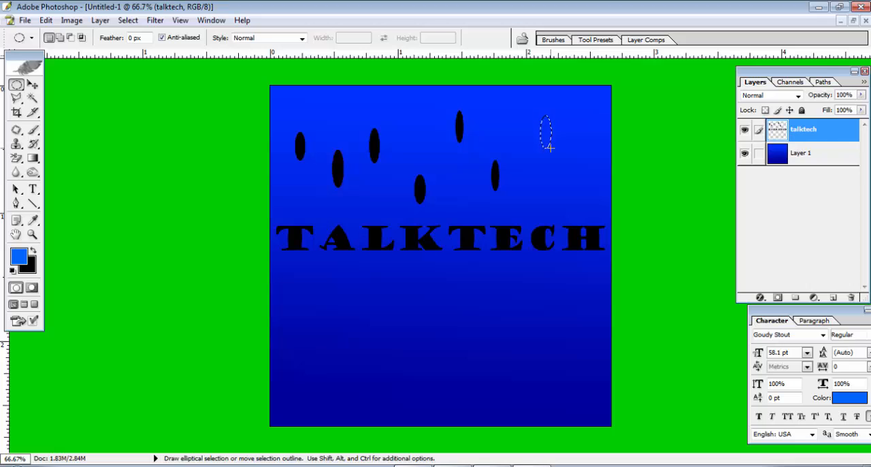
{"action": "key", "text": "ctrl+BackSpace"}
{"action": "left_click_drag", "start_coordinate": [579, 178], "coordinate": [583, 196]}
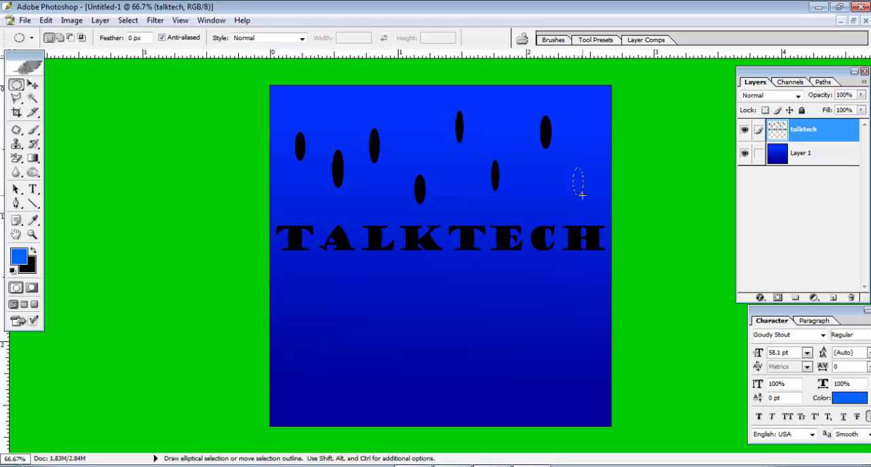
{"action": "left_click_drag", "start_coordinate": [583, 195], "coordinate": [581, 195]}
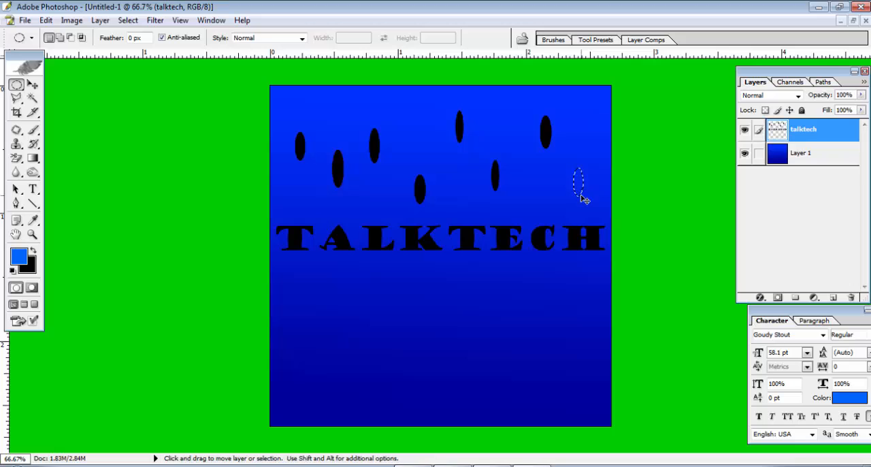
{"action": "key", "text": "ctrl+BackSpace"}
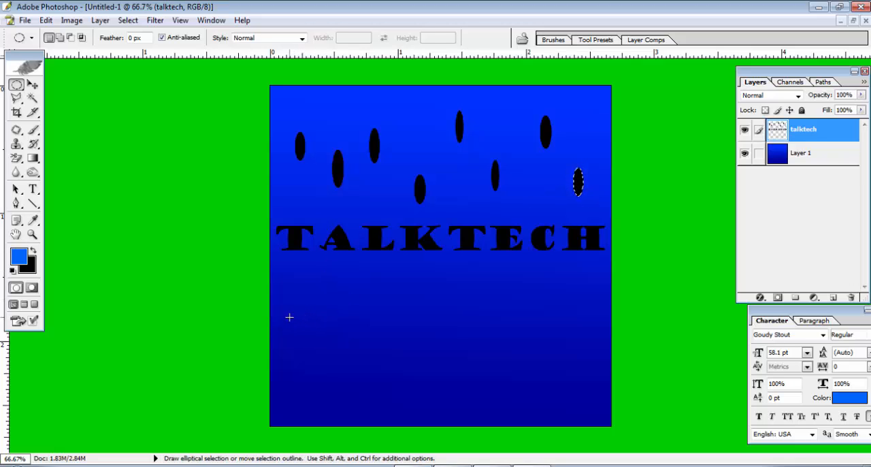
Add a row of four flat, horizontal black ellipses across the canvas just below the TALKTECH lettering.
{"action": "left_click_drag", "start_coordinate": [288, 317], "coordinate": [329, 324]}
{"action": "key", "text": "ctrl+BackSpace"}
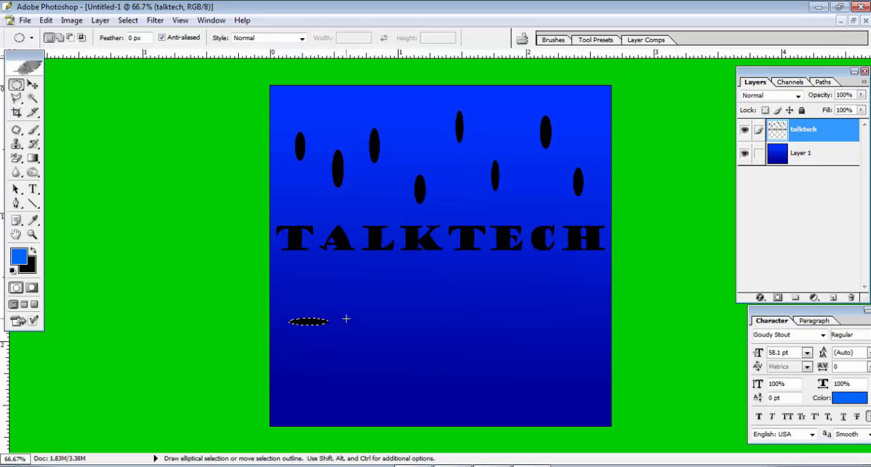
{"action": "left_click_drag", "start_coordinate": [361, 298], "coordinate": [395, 304]}
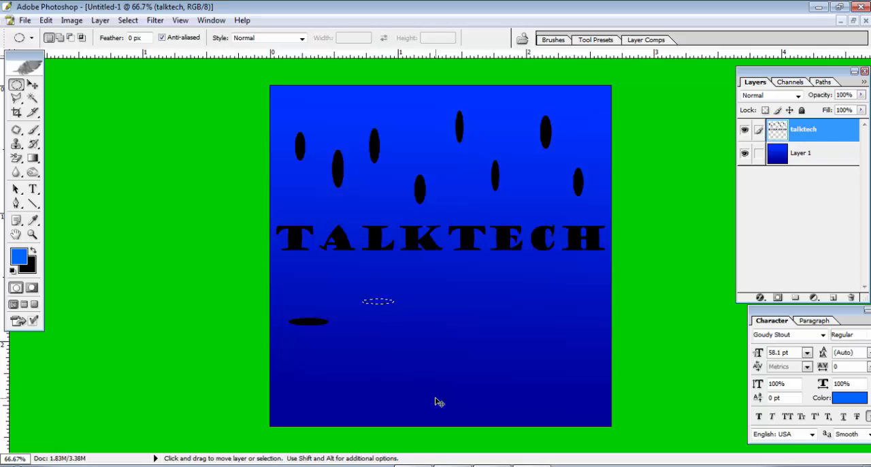
{"action": "key", "text": "ctrl+BackSpace"}
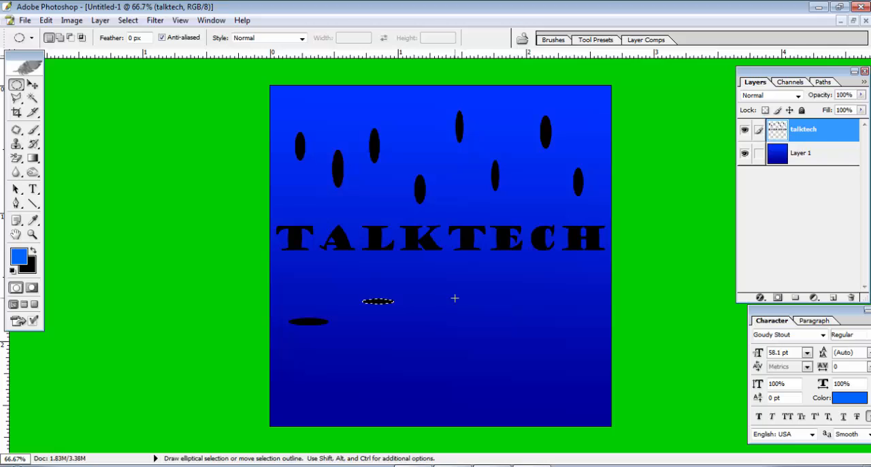
{"action": "mouse_move", "coordinate": [480, 314]}
{"action": "left_mouse_down"}
{"action": "mouse_move", "coordinate": [495, 306]}
{"action": "mouse_move", "coordinate": [481, 304]}
{"action": "mouse_move", "coordinate": [492, 305]}
{"action": "left_mouse_up"}
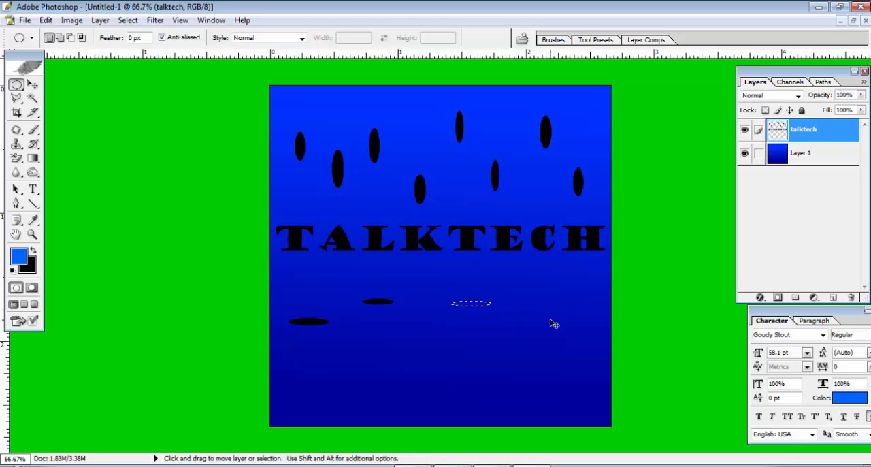
{"action": "key", "text": "ctrl+BackSpace"}
{"action": "left_click_drag", "start_coordinate": [546, 309], "coordinate": [586, 312]}
{"action": "key", "text": "ctrl+BackSpace"}
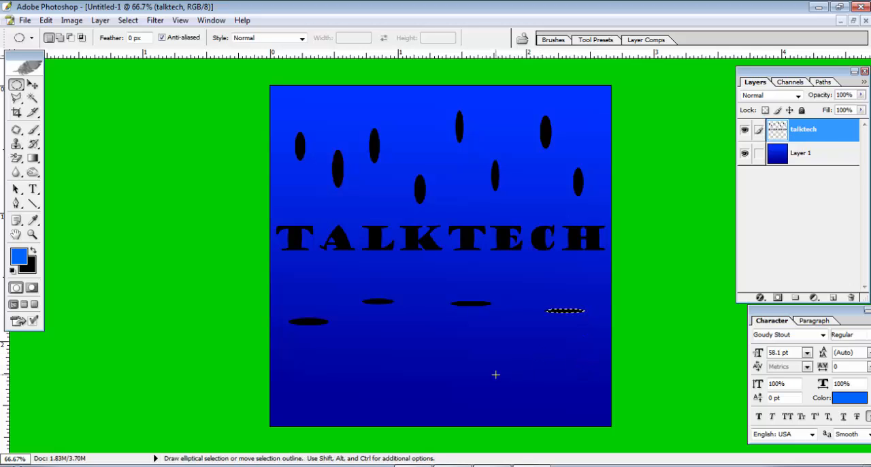
Add three flat black ellipses below the first row, at the canvas's lower right, centre and left of centre.
{"action": "left_click_drag", "start_coordinate": [491, 368], "coordinate": [531, 373]}
{"action": "key", "text": "ctrl+BackSpace"}
{"action": "left_click_drag", "start_coordinate": [418, 334], "coordinate": [454, 338]}
{"action": "key", "text": "ctrl+BackSpace"}
{"action": "left_click_drag", "start_coordinate": [351, 342], "coordinate": [393, 347]}
{"action": "key", "text": "ctrl+BackSpace"}
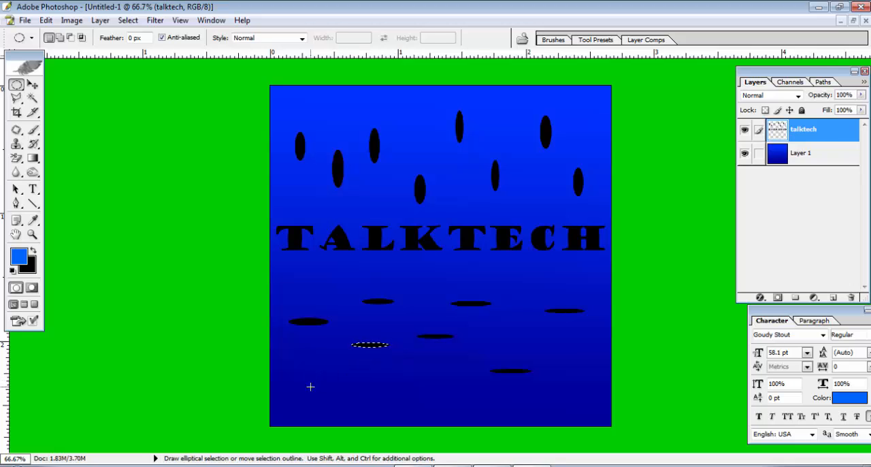
Add three flat black ellipses of decreasing size in the canvas's lower-left corner.
{"action": "left_click_drag", "start_coordinate": [306, 379], "coordinate": [361, 387]}
{"action": "key", "text": "ctrl+BackSpace"}
{"action": "left_click_drag", "start_coordinate": [297, 399], "coordinate": [323, 408]}
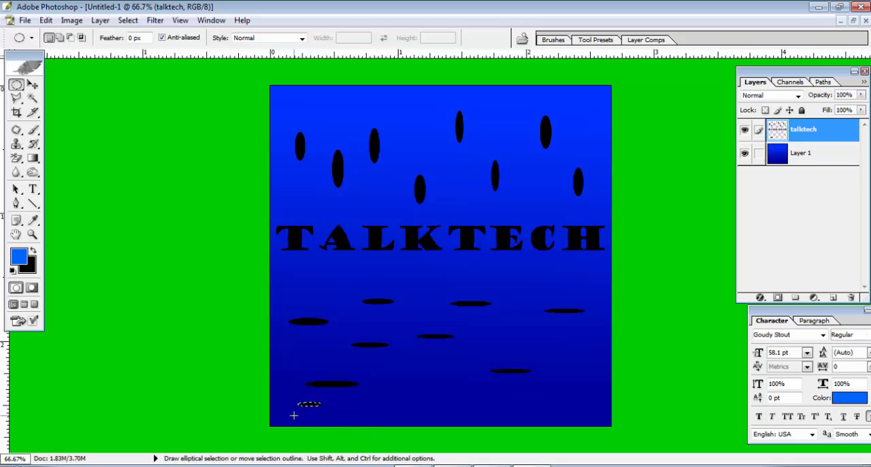
{"action": "key", "text": "ctrl+BackSpace"}
{"action": "key", "text": "ctrl+d"}
{"action": "key", "text": "ctrl+BackSpace"}
Add three flat black ellipses of decreasing size, stepping down to the right at the canvas's lower centre.
{"action": "left_click_drag", "start_coordinate": [429, 384], "coordinate": [510, 412]}
{"action": "key", "text": "ctrl+BackSpace"}
{"action": "key", "text": "ctrl+d"}
{"action": "key", "text": "ctrl+BackSpace"}
{"action": "key", "text": "ctrl+d"}
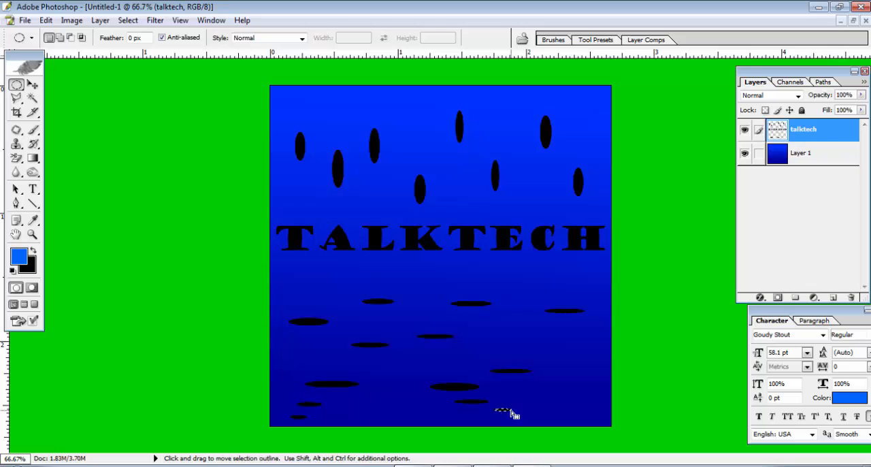
{"action": "key", "text": "ctrl+BackSpace"}
{"action": "key", "text": "ctrl+d"}
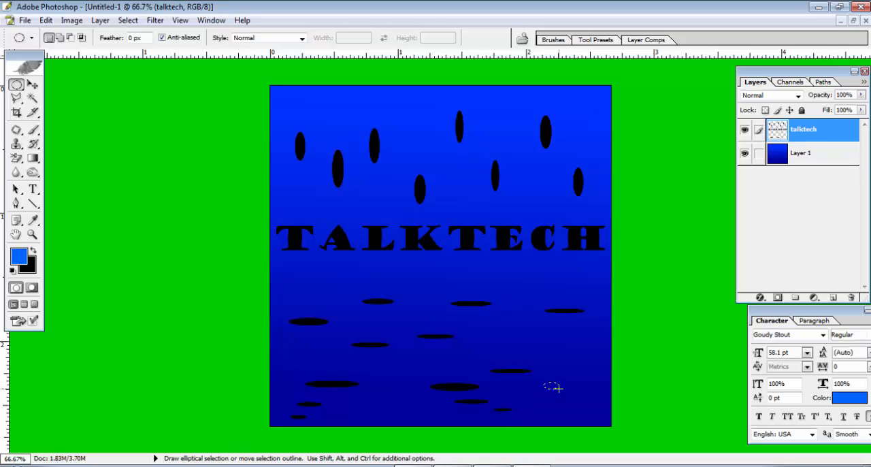
Add two small flat black ellipses in the canvas's lower-right corner and deselect.
{"action": "left_click_drag", "start_coordinate": [558, 387], "coordinate": [600, 403]}
{"action": "key", "text": "ctrl+BackSpace"}
{"action": "key", "text": "ctrl+d"}
{"action": "key", "text": "ctrl"}
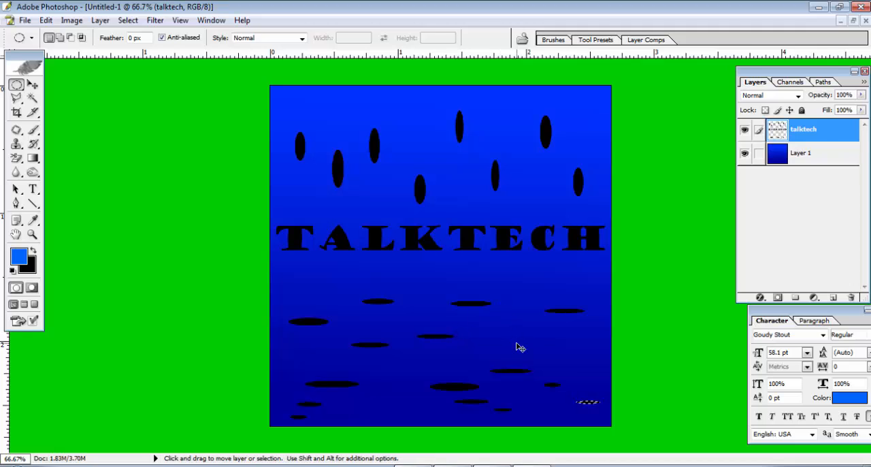
{"action": "key", "text": "ctrl+d"}
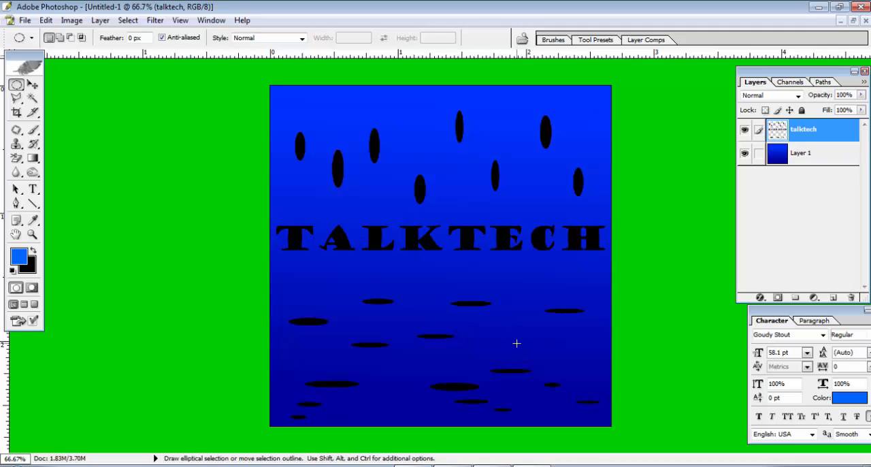
{"action": "left_click_drag", "start_coordinate": [509, 318], "coordinate": [549, 343]}
{"action": "left_click_drag", "start_coordinate": [434, 276], "coordinate": [550, 318]}
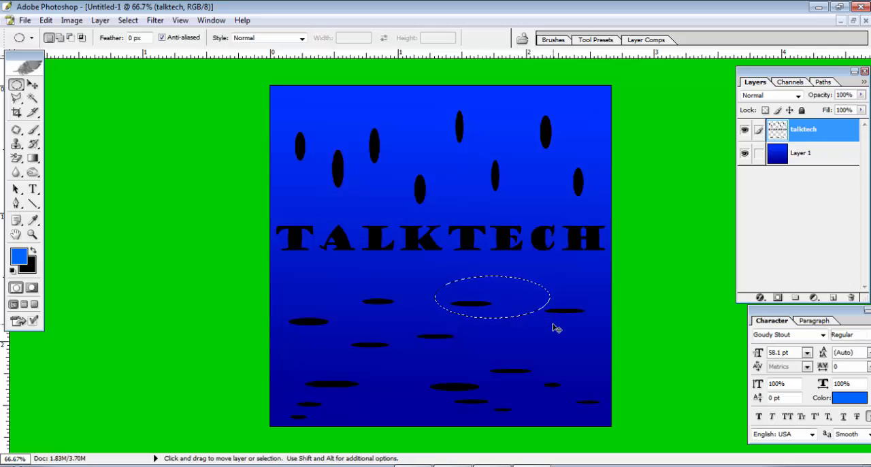
{"action": "key", "text": "ctrl+d"}
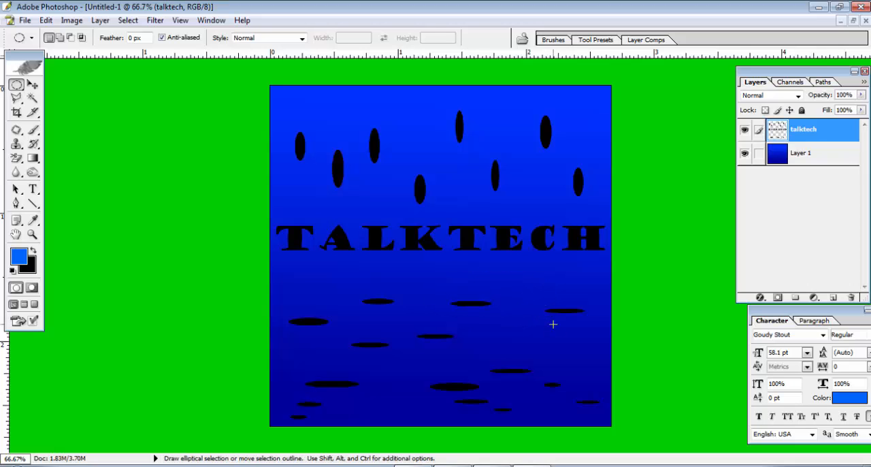
Open the talktech layer's blending options and add a Drop Shadow effect to it.
{"action": "right_click", "coordinate": [821, 134]}
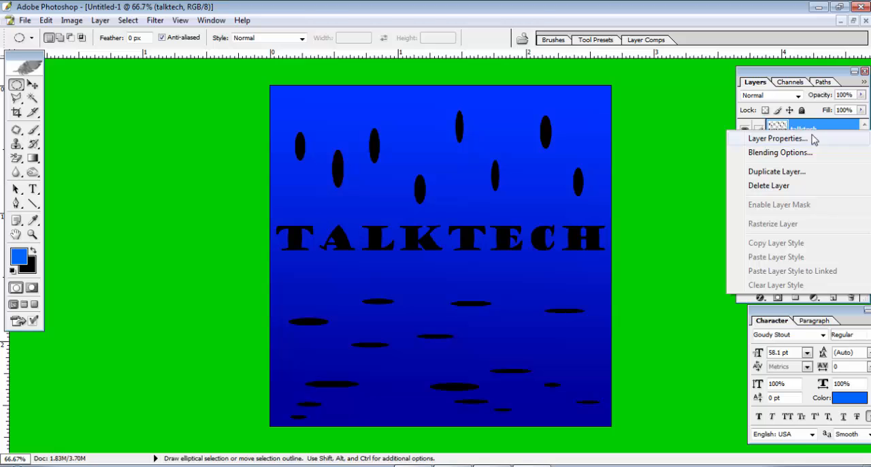
{"action": "left_click", "coordinate": [780, 153]}
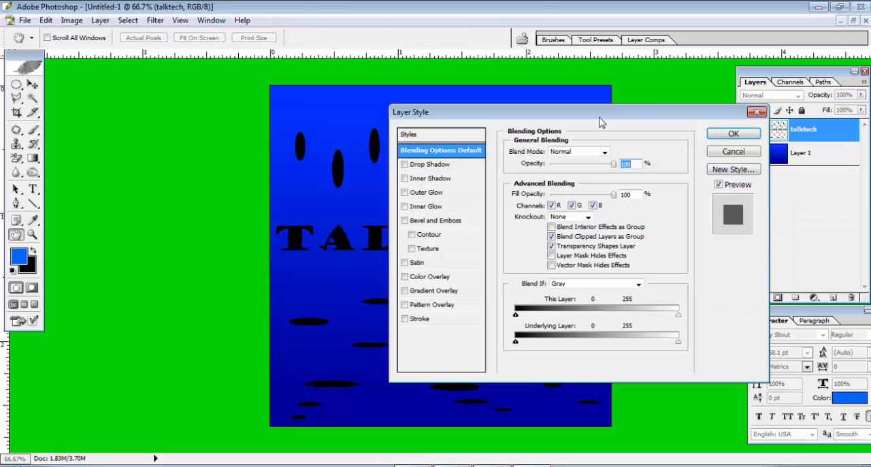
{"action": "left_click_drag", "start_coordinate": [601, 117], "coordinate": [463, 118]}
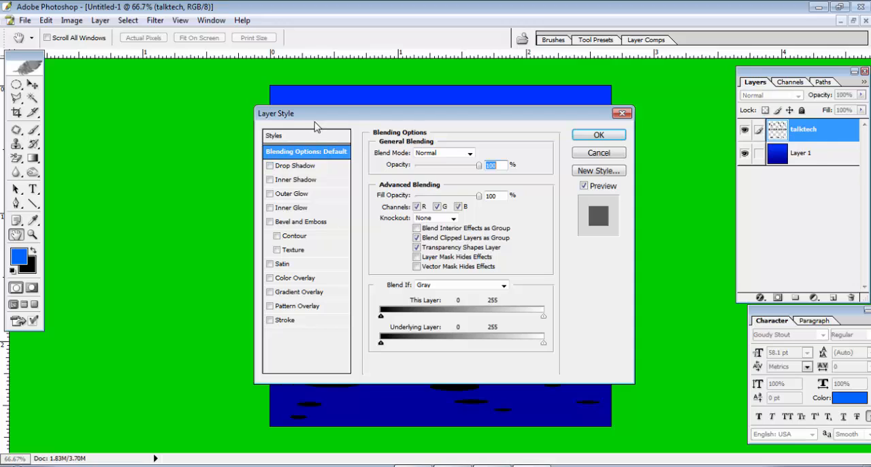
{"action": "left_click", "coordinate": [281, 169]}
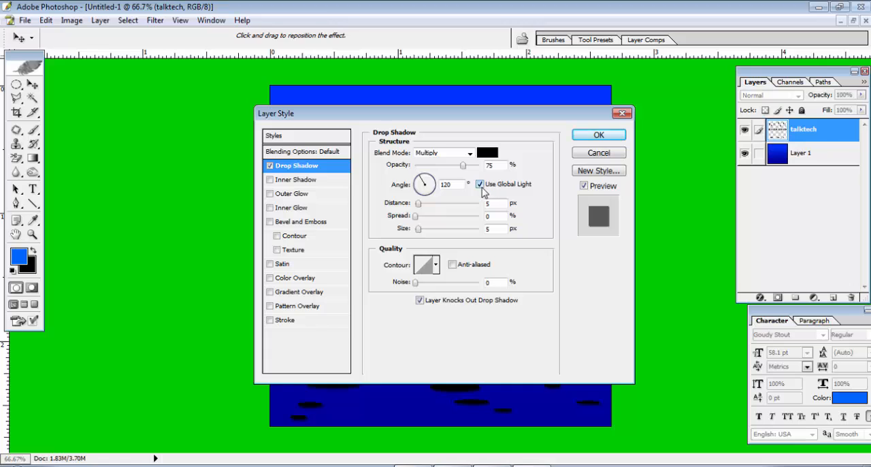
{"action": "left_click", "coordinate": [479, 184]}
{"action": "double_click", "coordinate": [494, 231]}
Add an Inner Shadow to the talktech layer in Multiply mode and set its size to 1 px.
{"action": "left_click", "coordinate": [293, 183]}
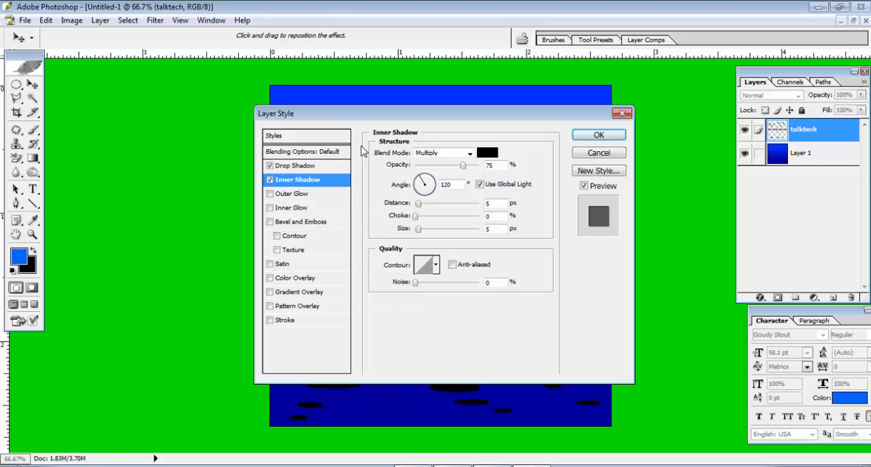
{"action": "left_click_drag", "start_coordinate": [363, 119], "coordinate": [558, 96]}
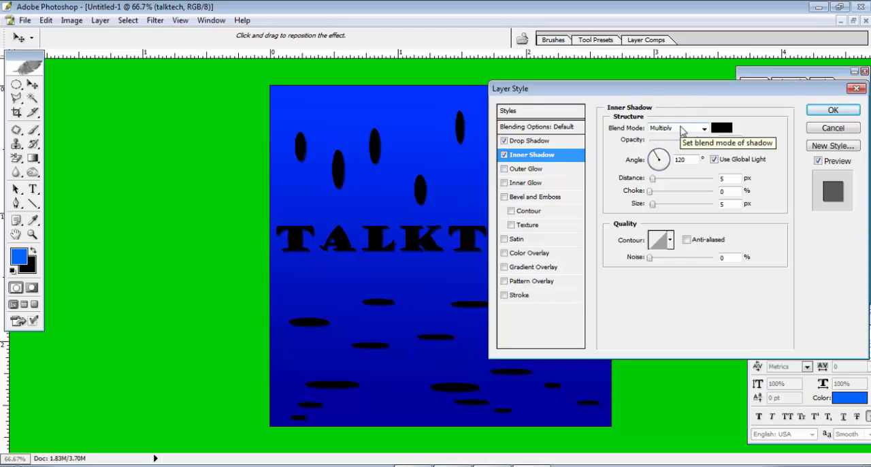
{"action": "left_click", "coordinate": [683, 129]}
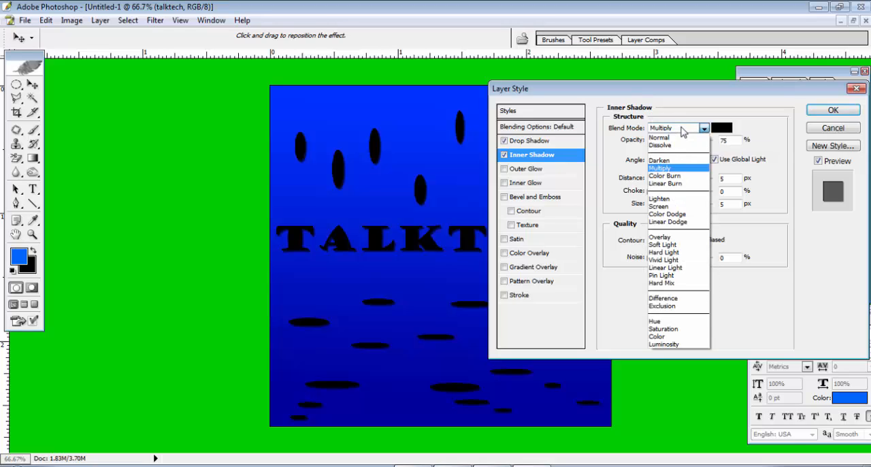
{"action": "left_click", "coordinate": [683, 129]}
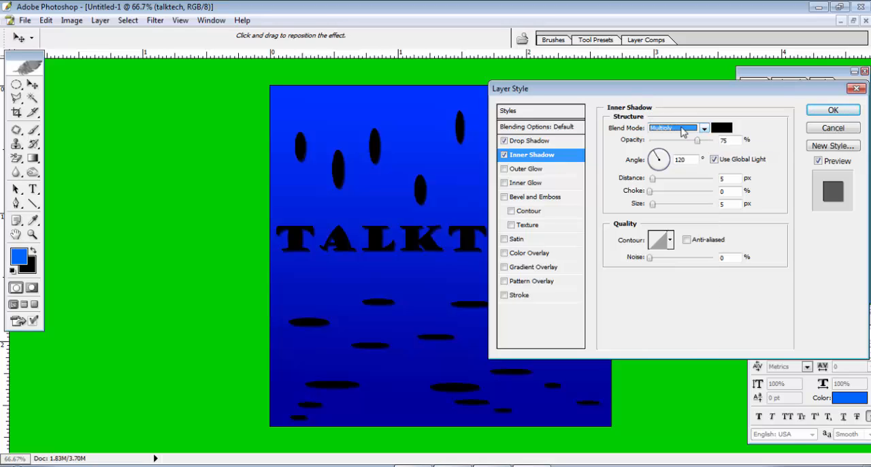
{"action": "left_click", "coordinate": [546, 198]}
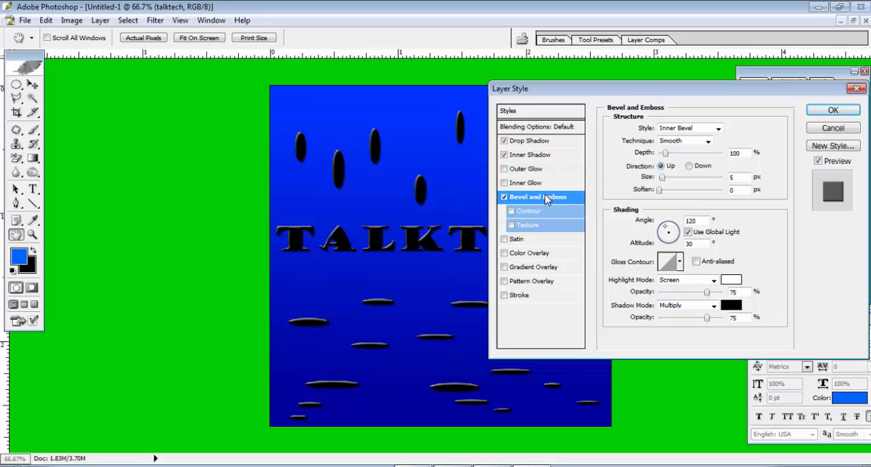
{"action": "left_click", "coordinate": [505, 197]}
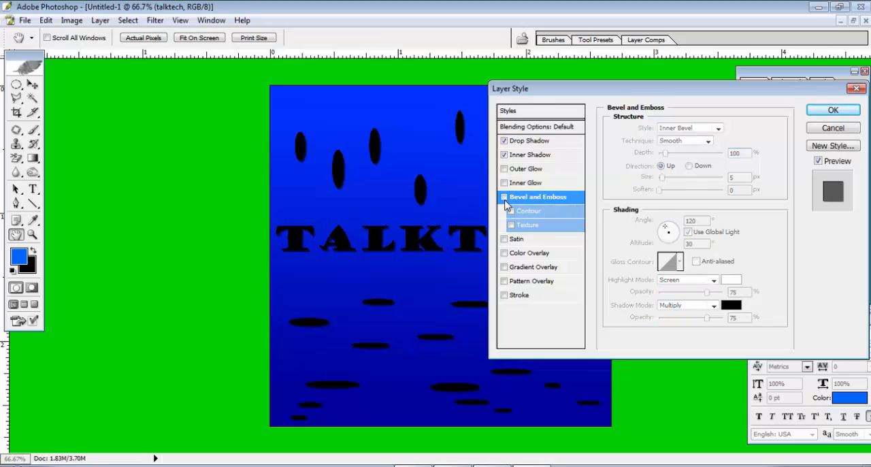
{"action": "left_click", "coordinate": [528, 156]}
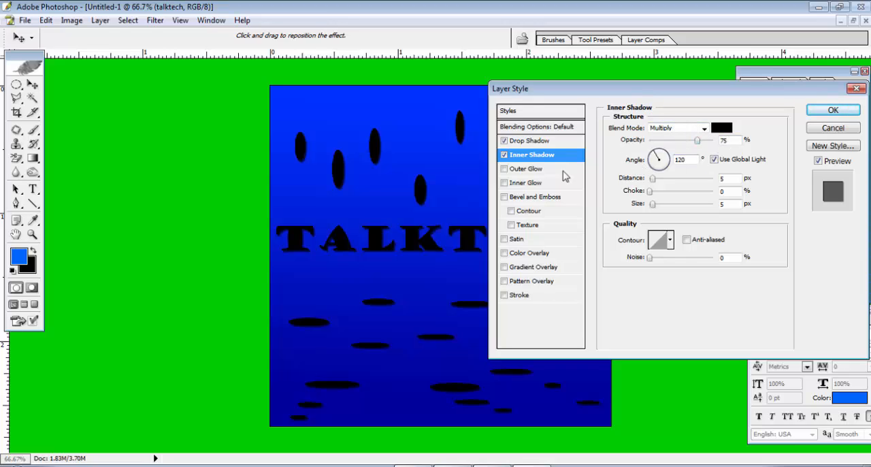
{"action": "left_click", "coordinate": [538, 162]}
{"action": "double_click", "coordinate": [726, 205]}
{"action": "type", "text": "1"}
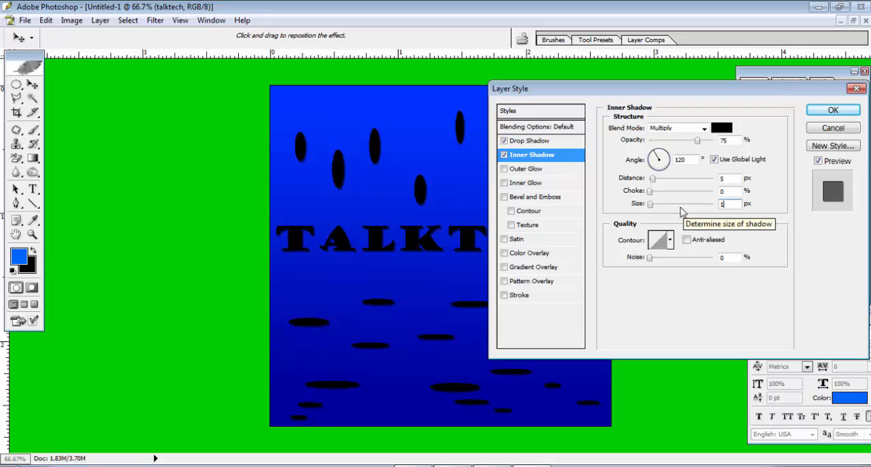
Add Bevel and Emboss with the Chisel Hard technique, 400% depth and 100% highlight opacity.
{"action": "left_click", "coordinate": [536, 198]}
{"action": "left_click_drag", "start_coordinate": [670, 99], "coordinate": [628, 80]}
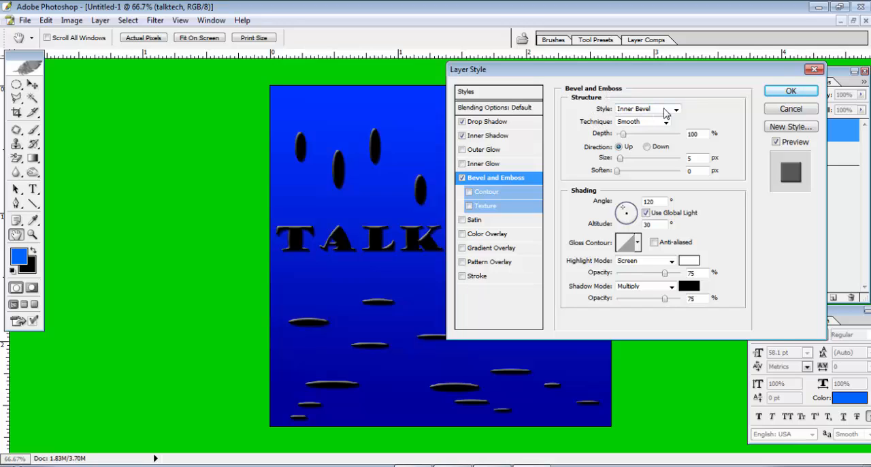
{"action": "left_click", "coordinate": [636, 122]}
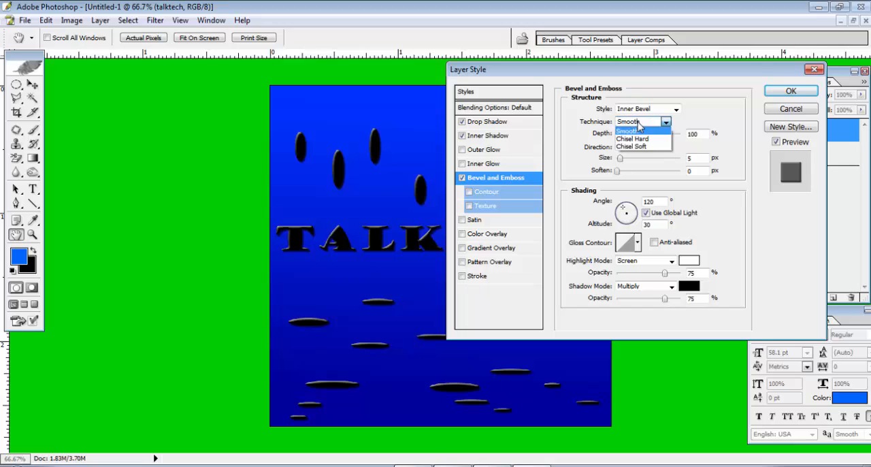
{"action": "left_click", "coordinate": [647, 139]}
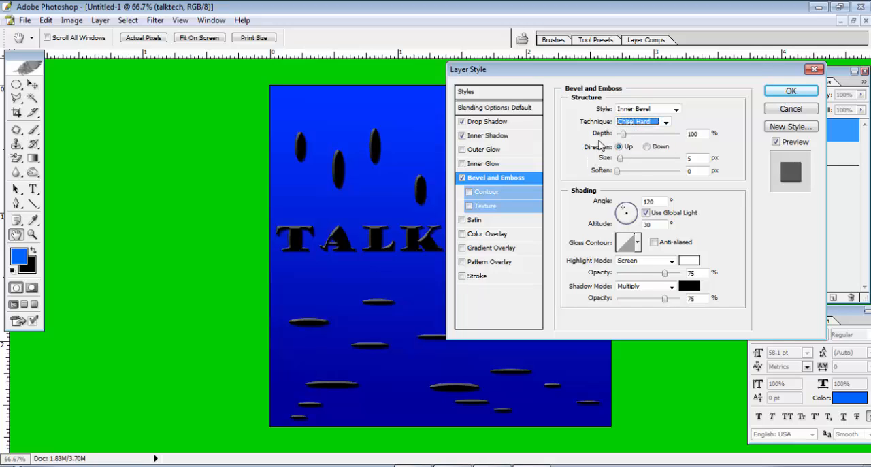
{"action": "double_click", "coordinate": [698, 133]}
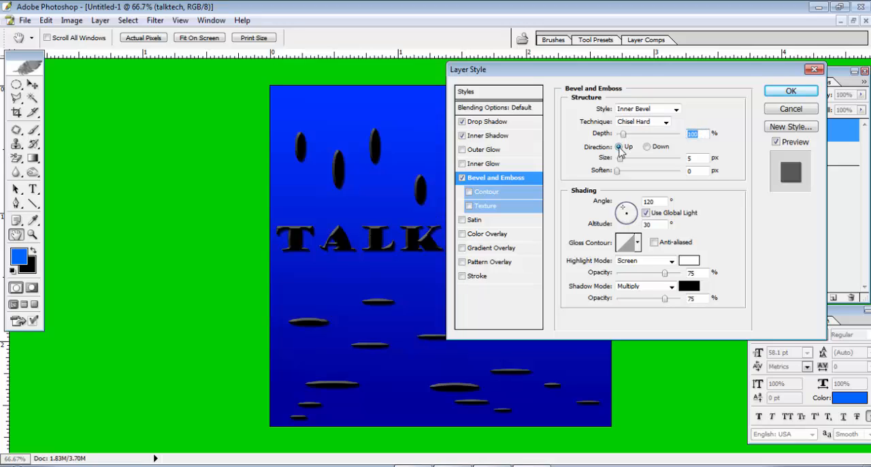
{"action": "type", "text": "400"}
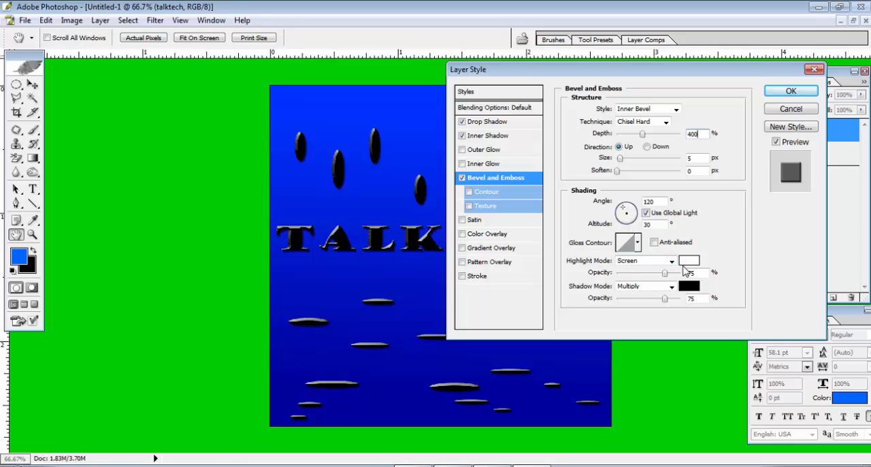
{"action": "left_click_drag", "start_coordinate": [665, 272], "coordinate": [716, 286]}
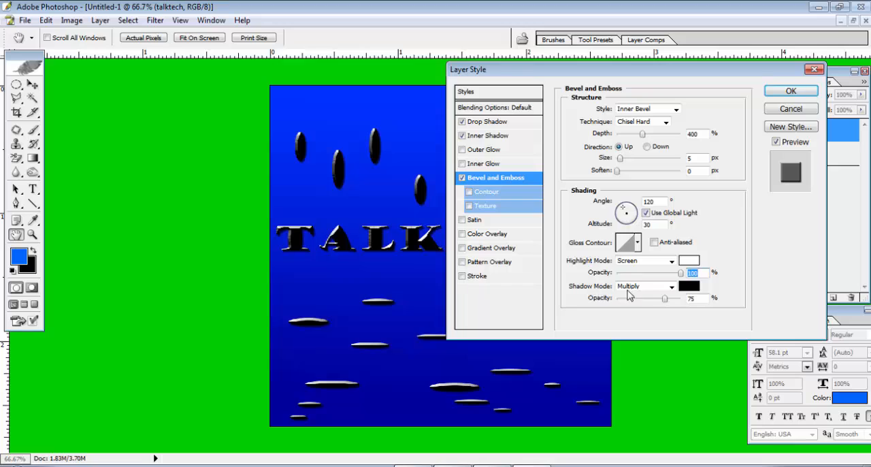
Set the bevel's shadow mode to Color Dodge with white (FFFFFF) at 55% opacity.
{"action": "left_click", "coordinate": [650, 287]}
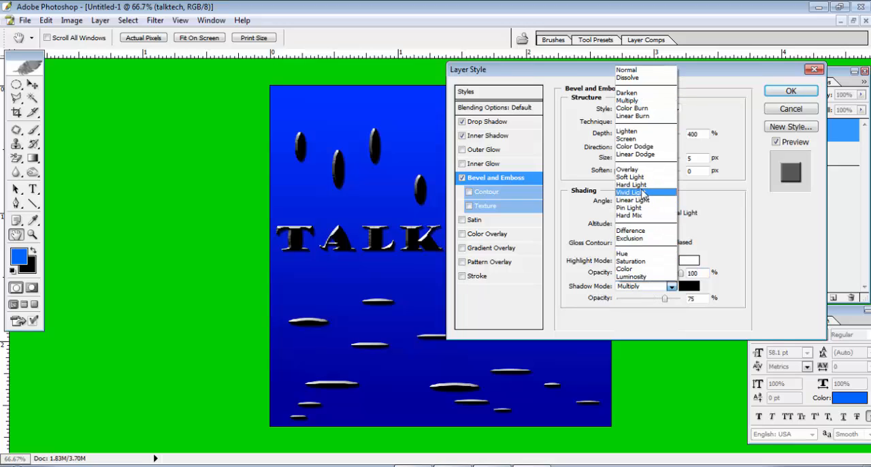
{"action": "left_click", "coordinate": [651, 147]}
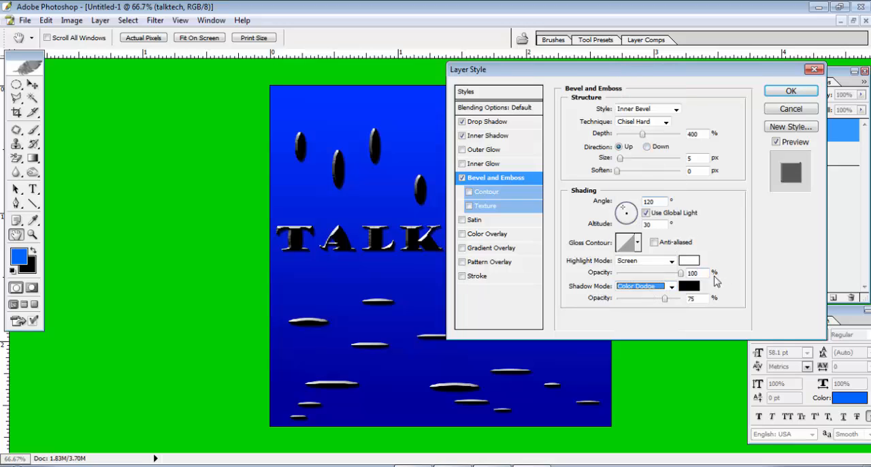
{"action": "left_click", "coordinate": [689, 286]}
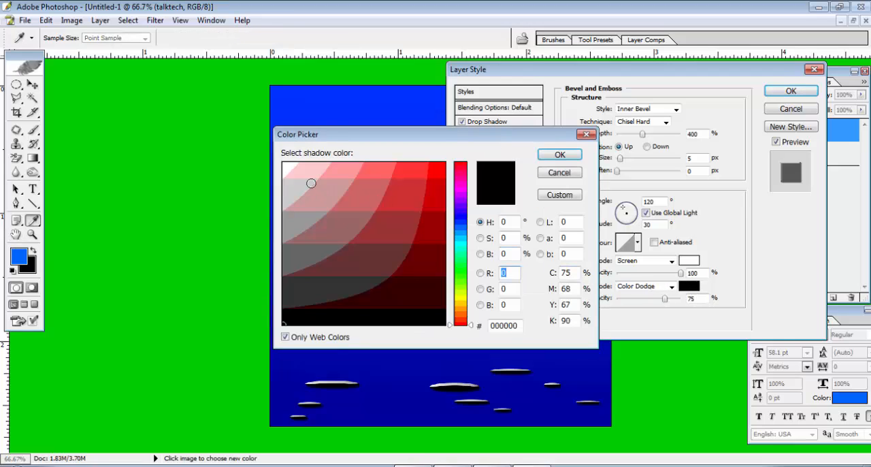
{"action": "left_click", "coordinate": [285, 168]}
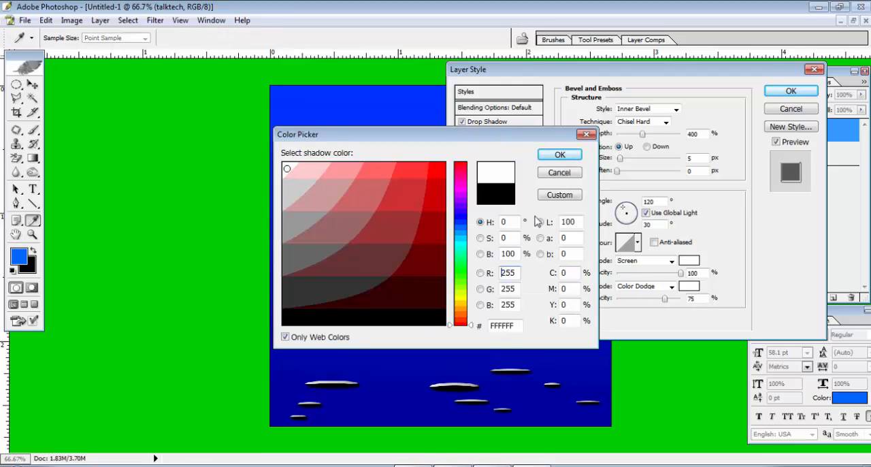
{"action": "left_click", "coordinate": [559, 154]}
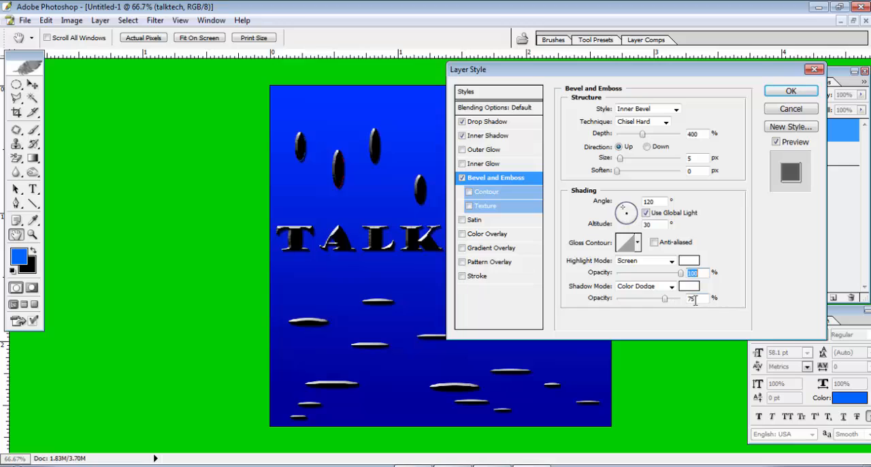
{"action": "left_click_drag", "start_coordinate": [695, 300], "coordinate": [657, 303]}
{"action": "type", "text": "55"}
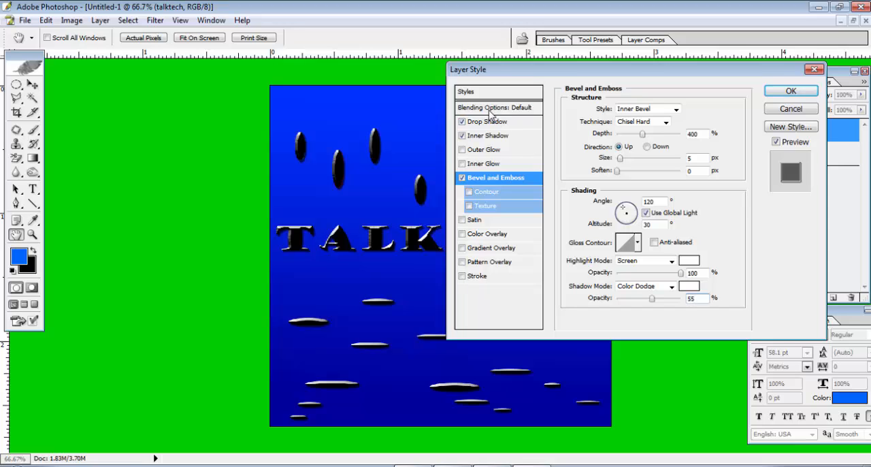
Reduce the talktech layer's fill opacity to 0% and apply the layer style.
{"action": "left_click", "coordinate": [491, 109]}
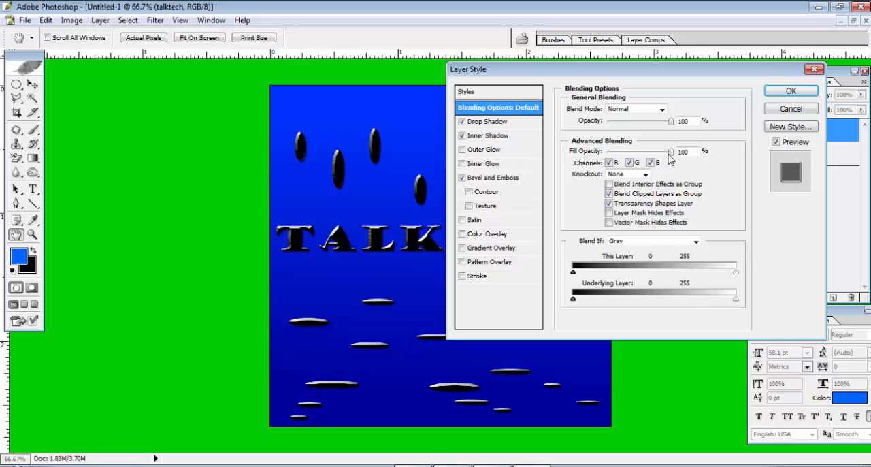
{"action": "left_click_drag", "start_coordinate": [670, 152], "coordinate": [491, 156]}
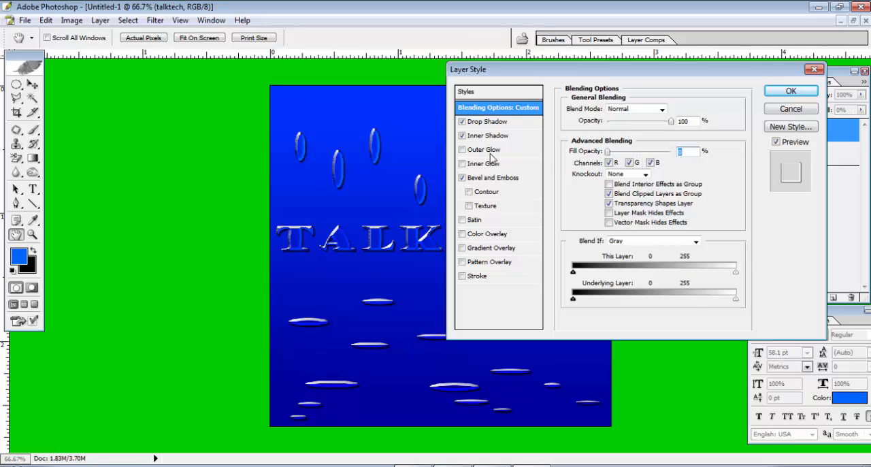
{"action": "left_click_drag", "start_coordinate": [505, 74], "coordinate": [672, 154]}
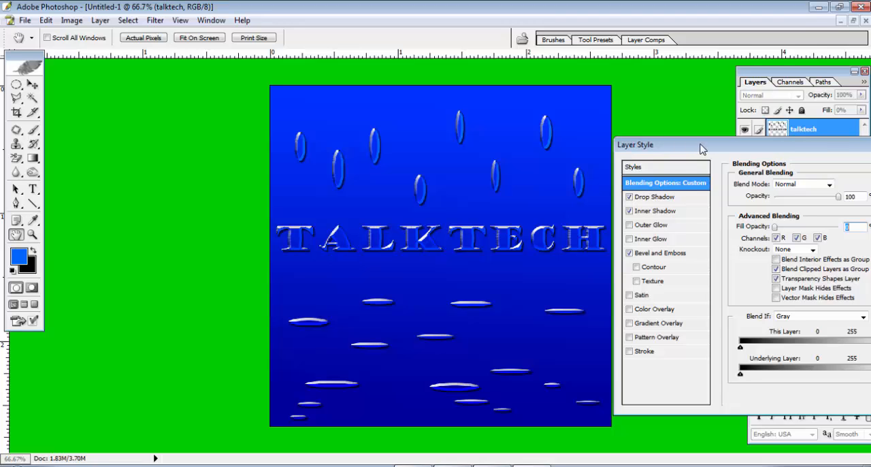
{"action": "left_click_drag", "start_coordinate": [703, 149], "coordinate": [486, 97]}
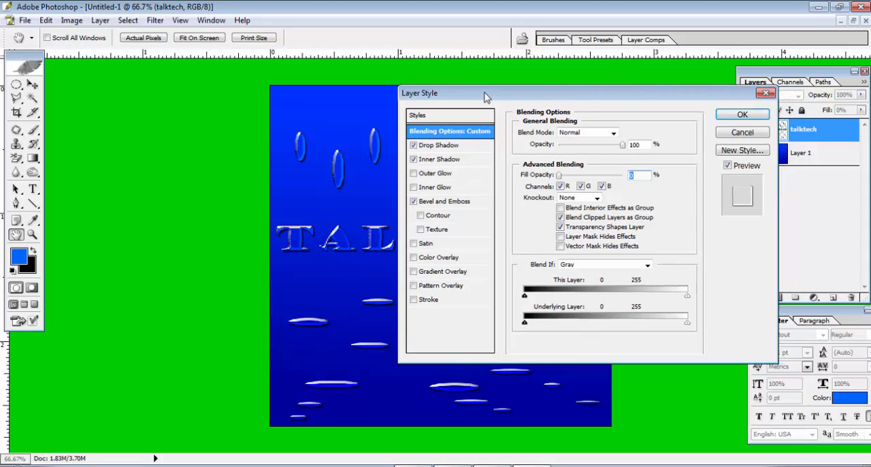
{"action": "left_click", "coordinate": [742, 116]}
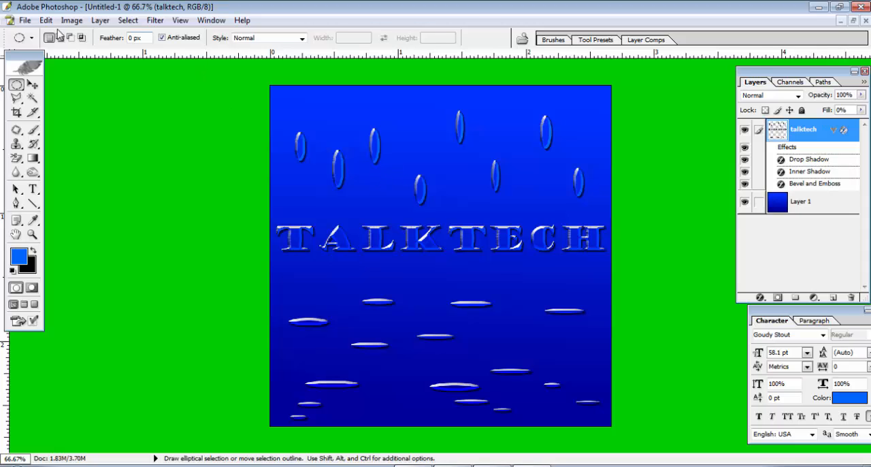
Start saving the document to the Desktop with the file name water drop effects1.jpg.
{"action": "left_click", "coordinate": [25, 21]}
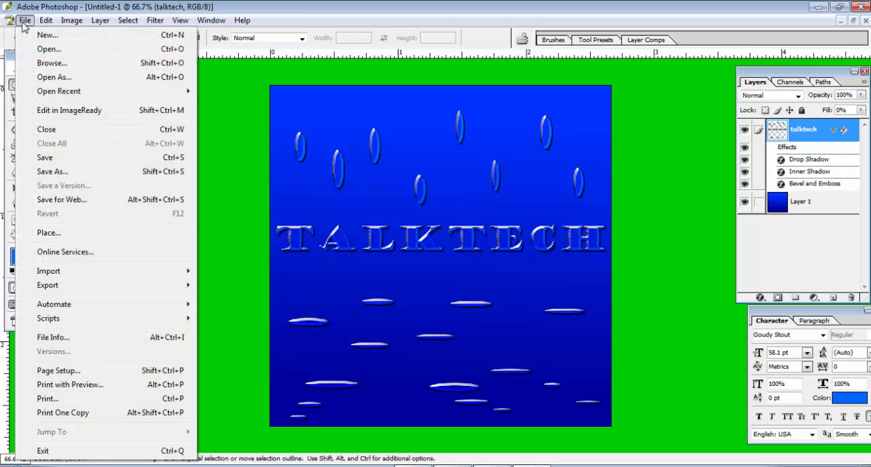
{"action": "left_click", "coordinate": [54, 159]}
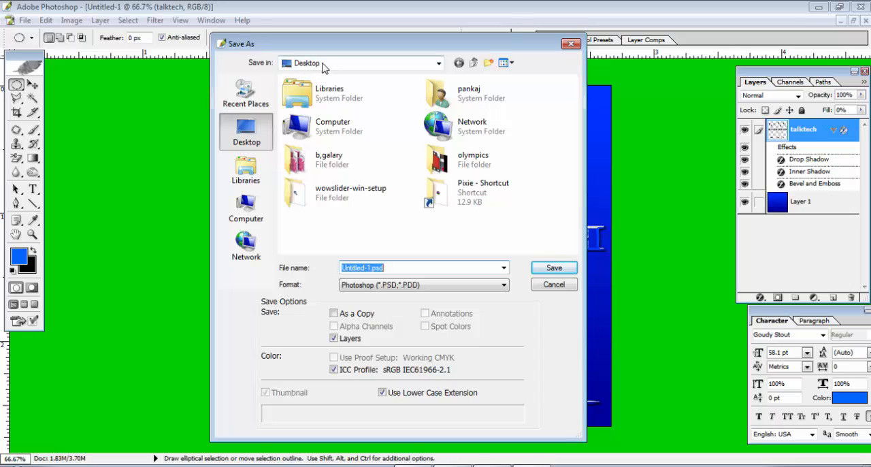
{"action": "left_click", "coordinate": [324, 66]}
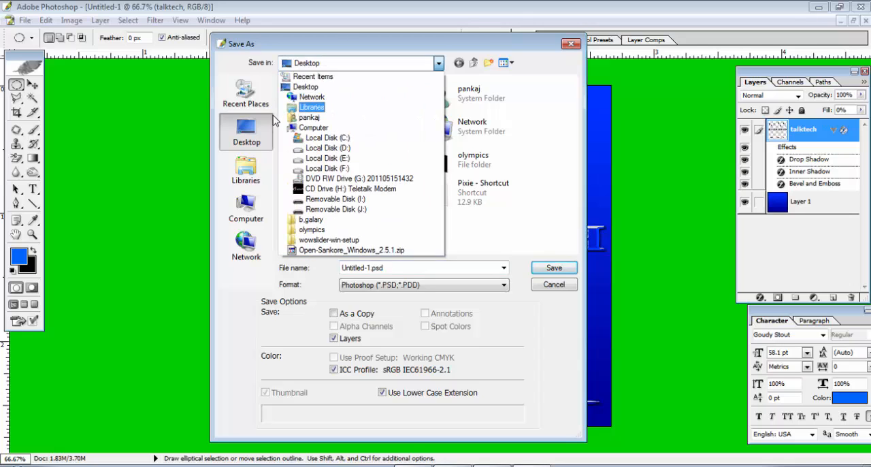
{"action": "left_click", "coordinate": [266, 124]}
{"action": "left_click_drag", "start_coordinate": [407, 267], "coordinate": [268, 274]}
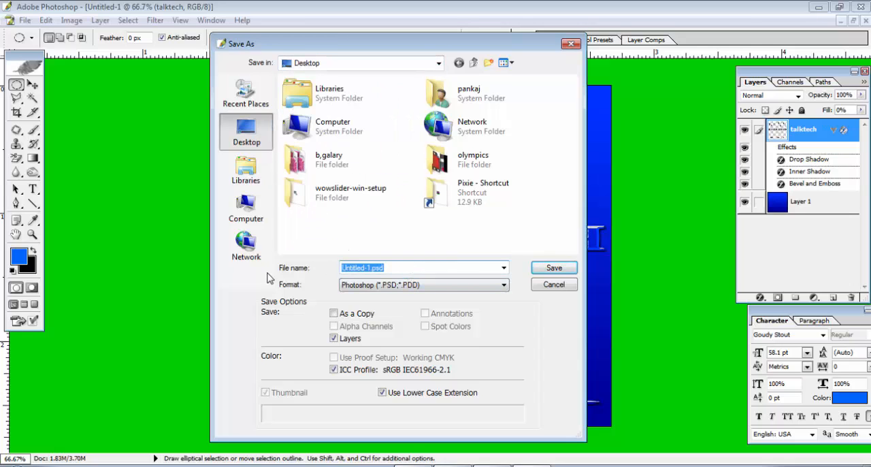
{"action": "type", "text": "w"}
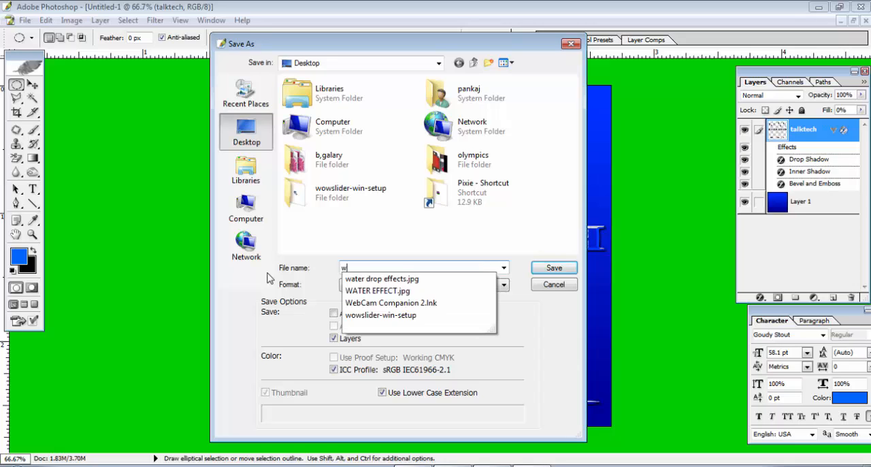
{"action": "key", "text": "Down"}
{"action": "key", "text": "Left"}
{"action": "key", "text": "Left"}
{"action": "key", "text": "Left"}
{"action": "key", "text": "Left"}
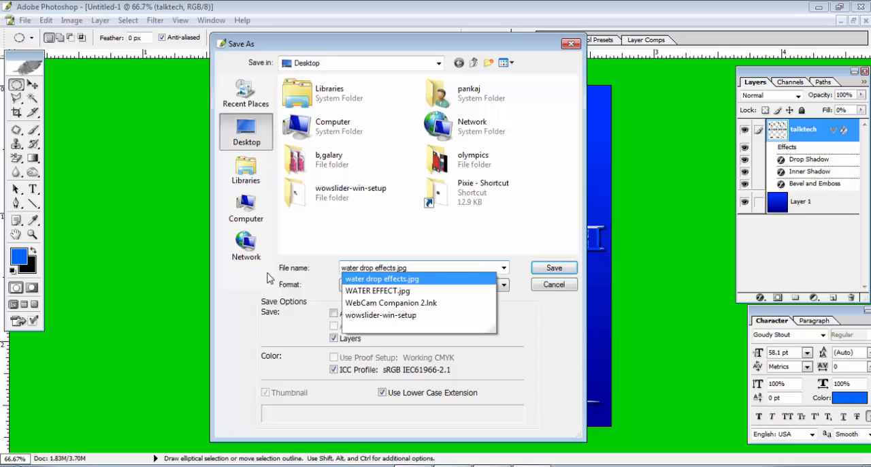
{"action": "type", "text": "1"}
{"action": "key", "text": "Tab"}
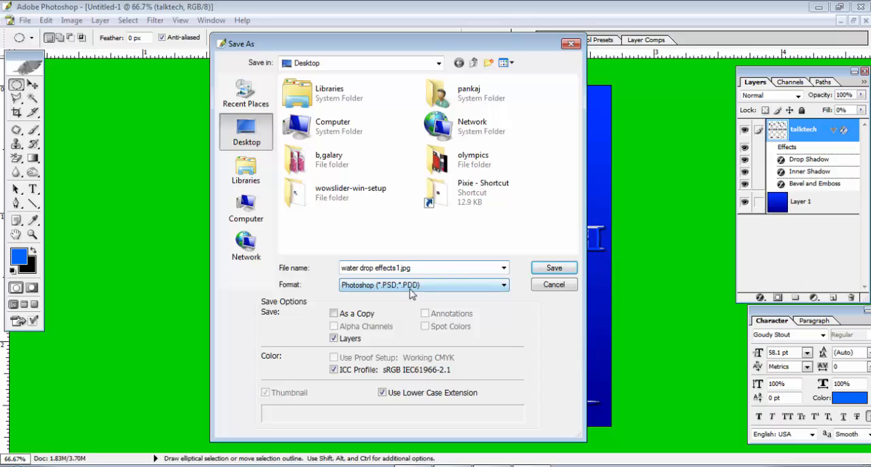
Choose the JPEG format and save the file, accepting the export options.
{"action": "left_click", "coordinate": [412, 286]}
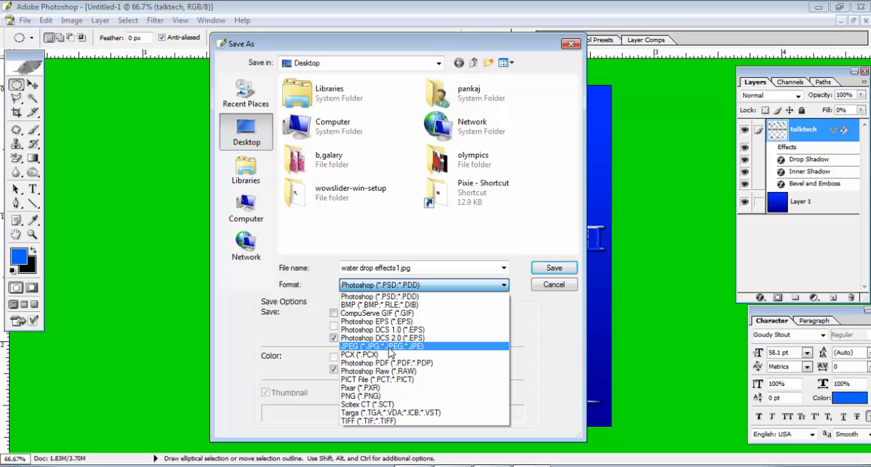
{"action": "left_click", "coordinate": [390, 347]}
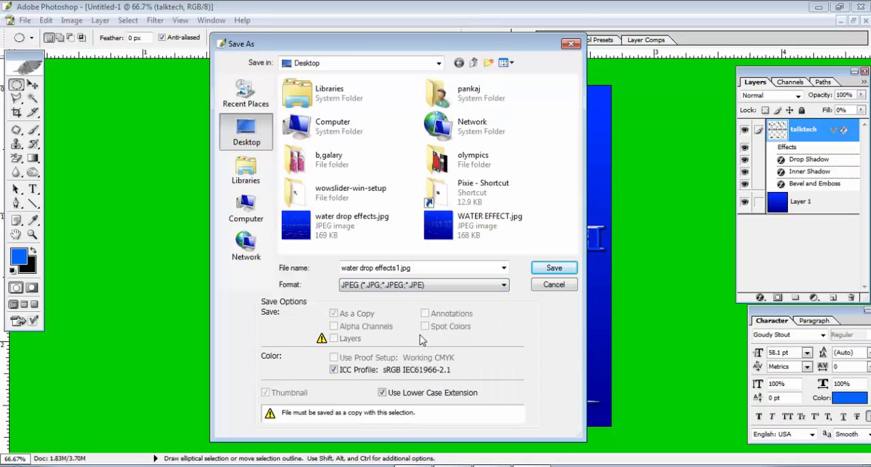
{"action": "left_click", "coordinate": [548, 270]}
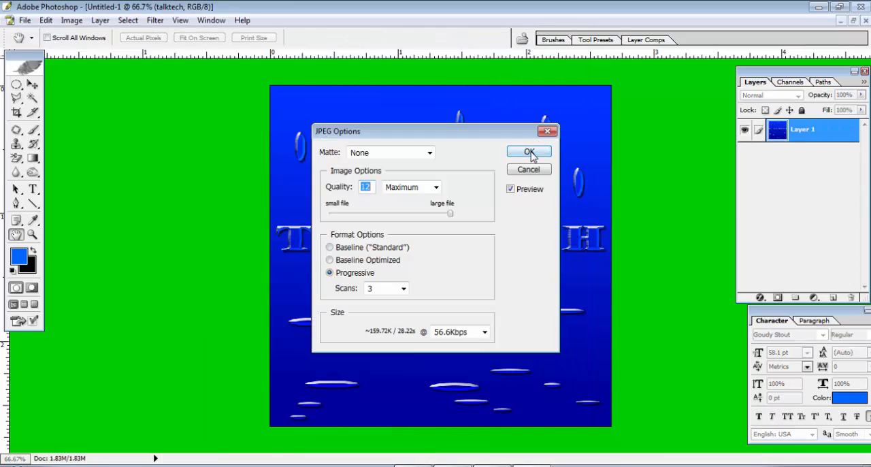
{"action": "left_click", "coordinate": [531, 150]}
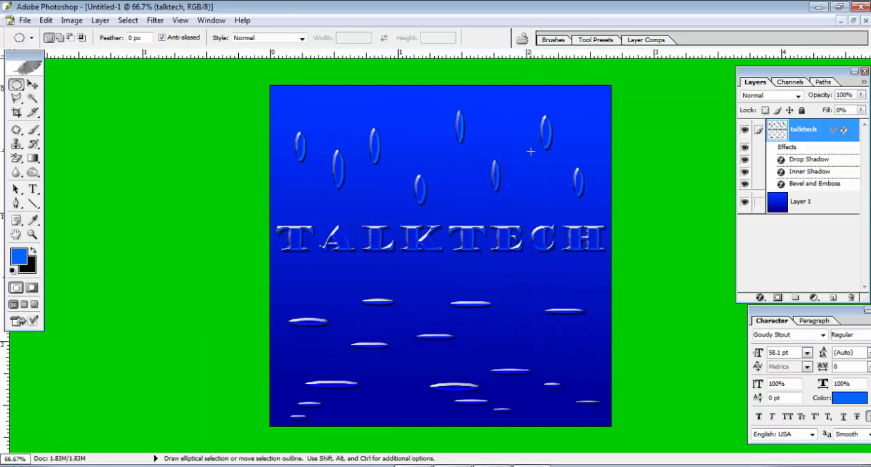